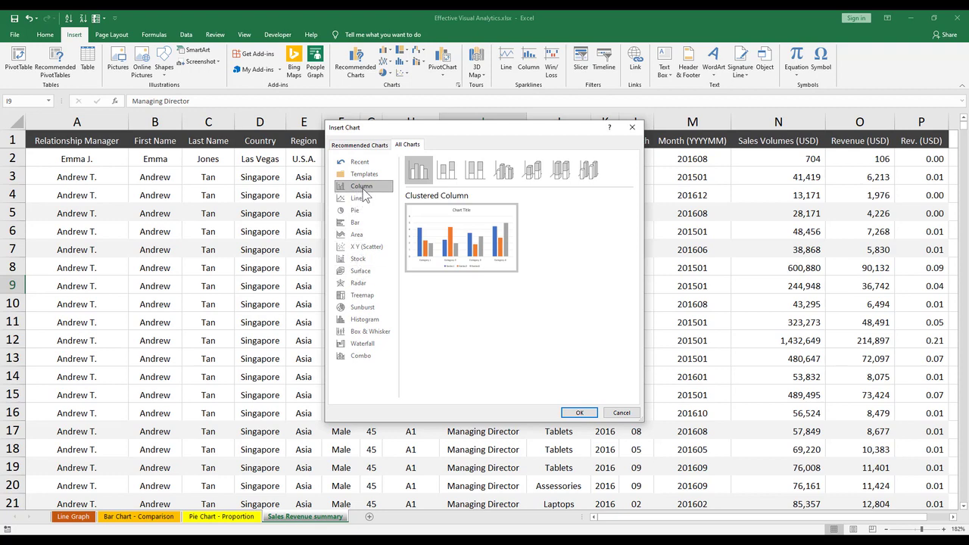
# Browse the available chart types from Line through Box & Whisker in the Insert Chart dialog.
pyautogui.click(362, 198)
pyautogui.click(363, 213)
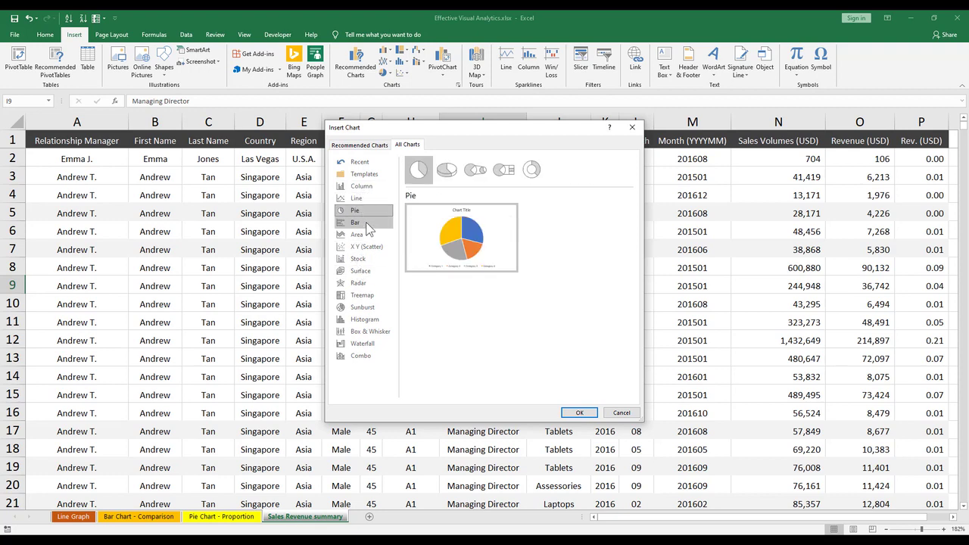
pyautogui.click(366, 222)
pyautogui.click(370, 237)
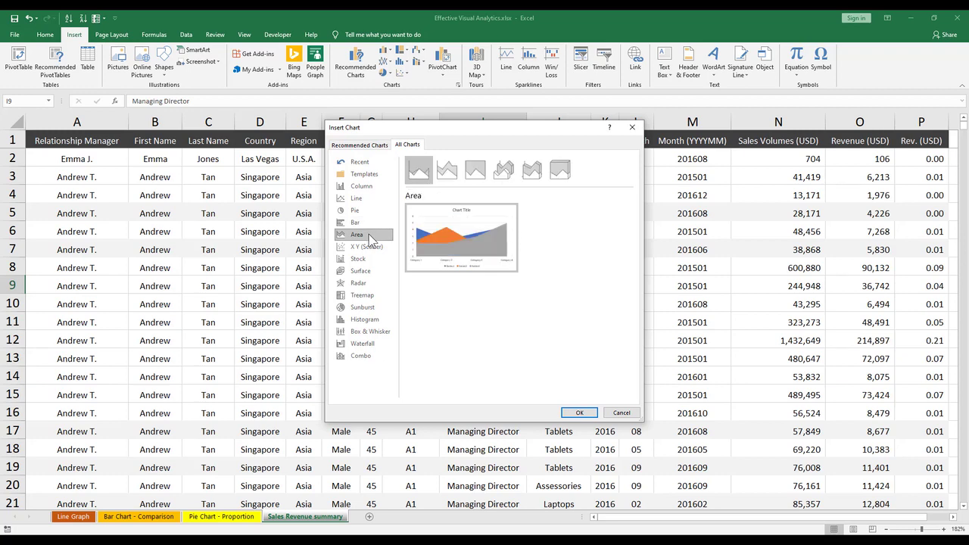
pyautogui.click(384, 250)
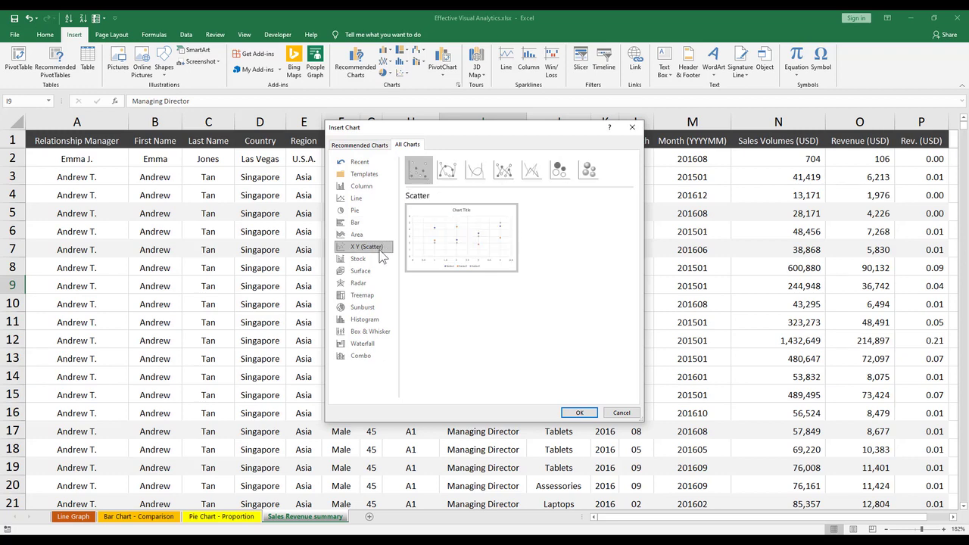
pyautogui.click(371, 272)
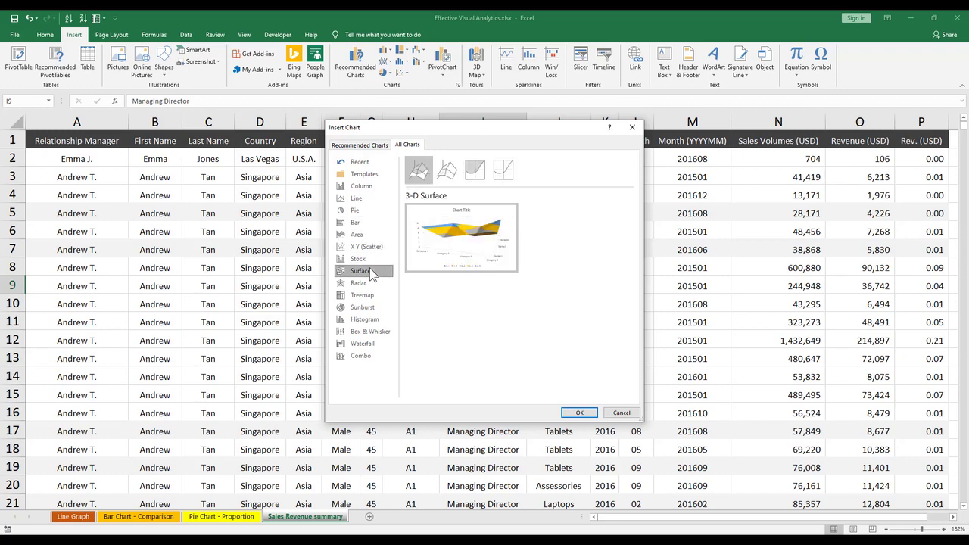
pyautogui.click(371, 284)
pyautogui.click(375, 295)
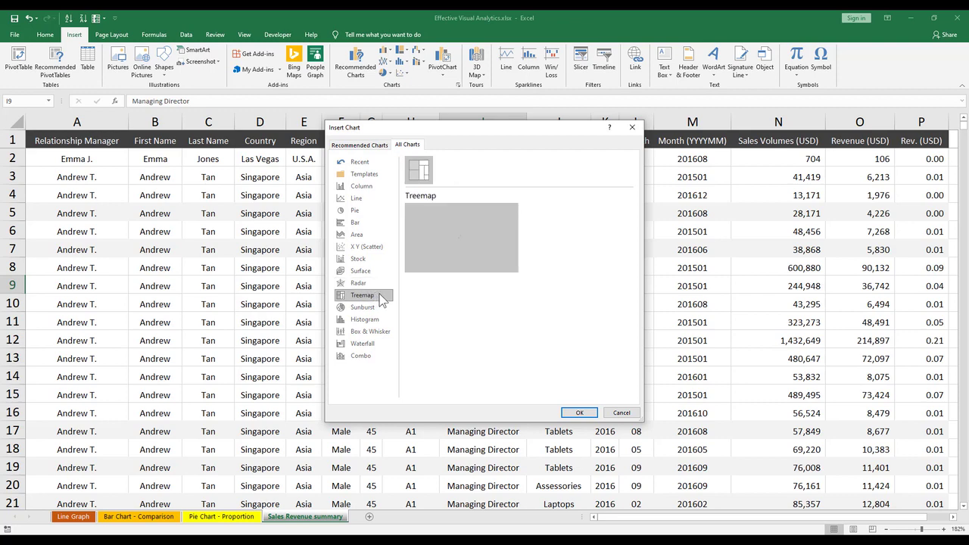
pyautogui.click(380, 309)
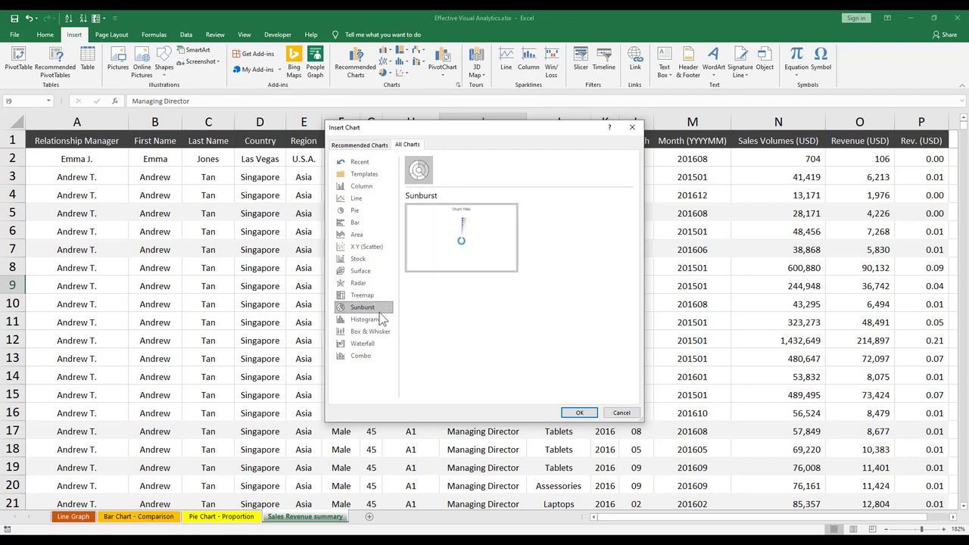
pyautogui.click(379, 333)
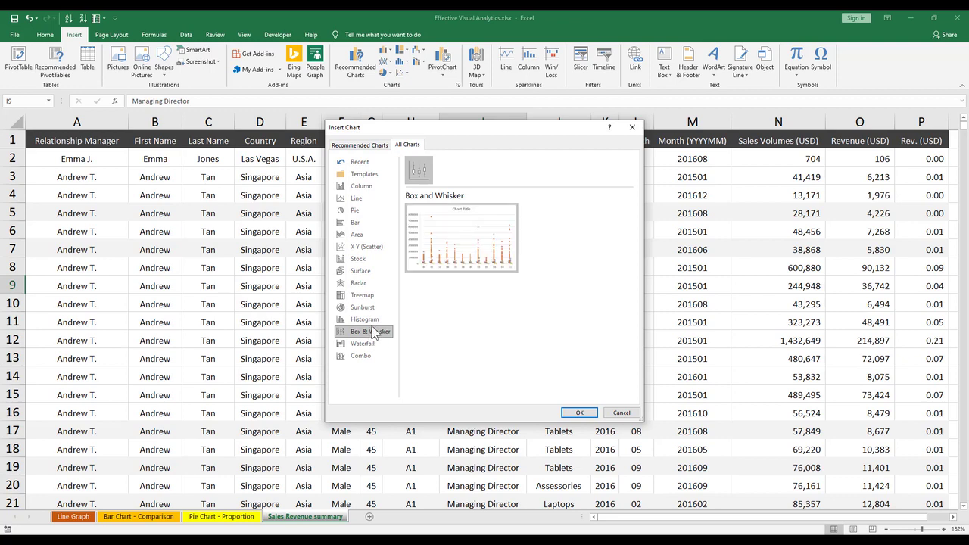
# Compare the enlarged previews of the clustered column, clustered bar and line charts.
pyautogui.click(372, 187)
pyautogui.click(367, 226)
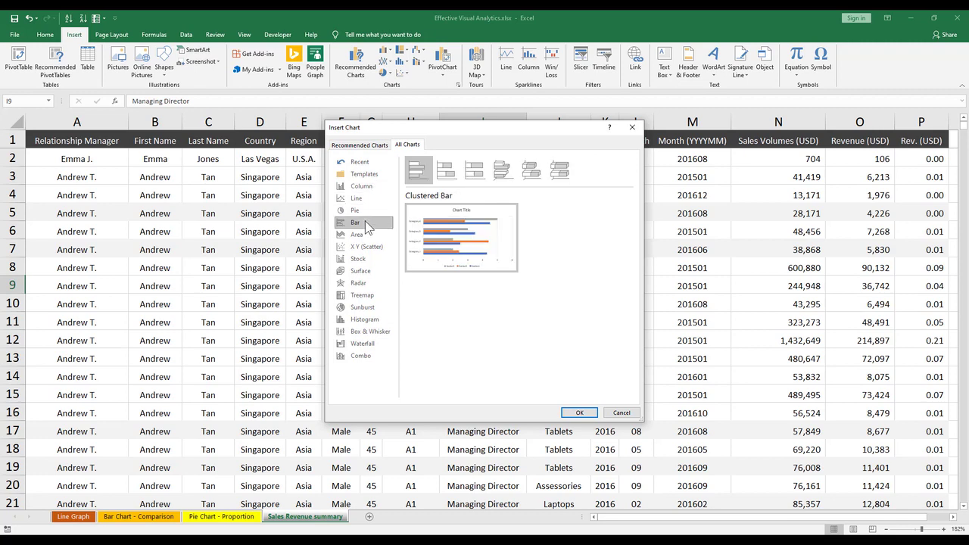
pyautogui.click(366, 184)
pyautogui.moveTo(443, 265)
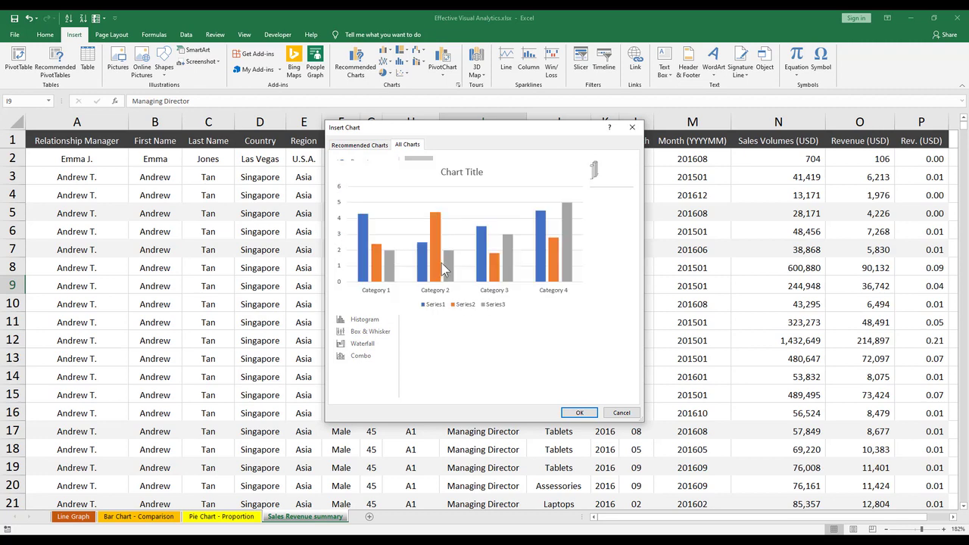
pyautogui.click(367, 226)
pyautogui.moveTo(452, 219)
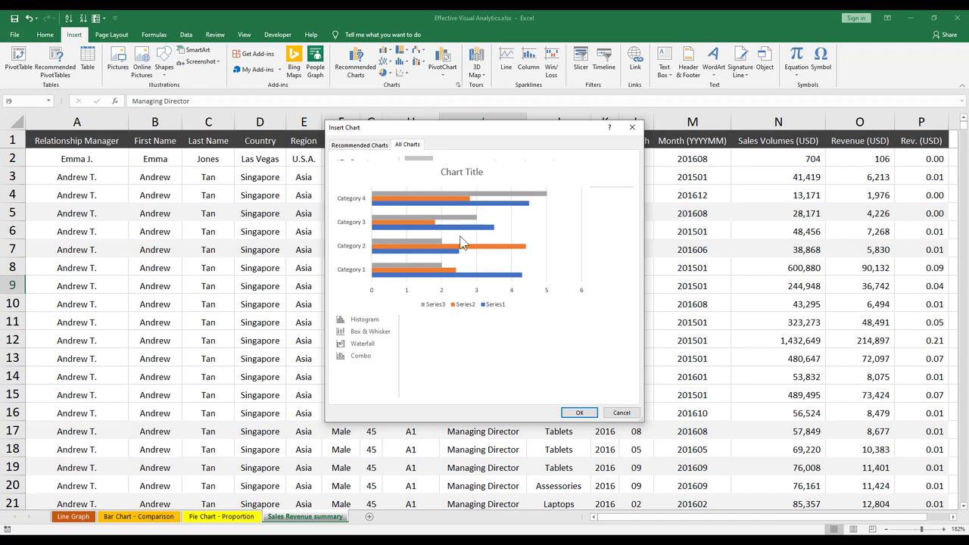
pyautogui.click(366, 199)
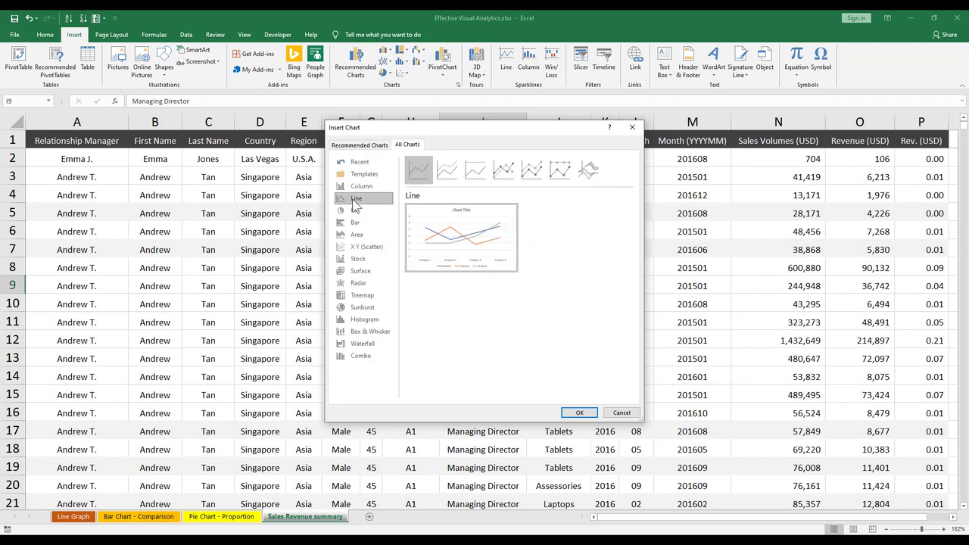
pyautogui.moveTo(450, 223)
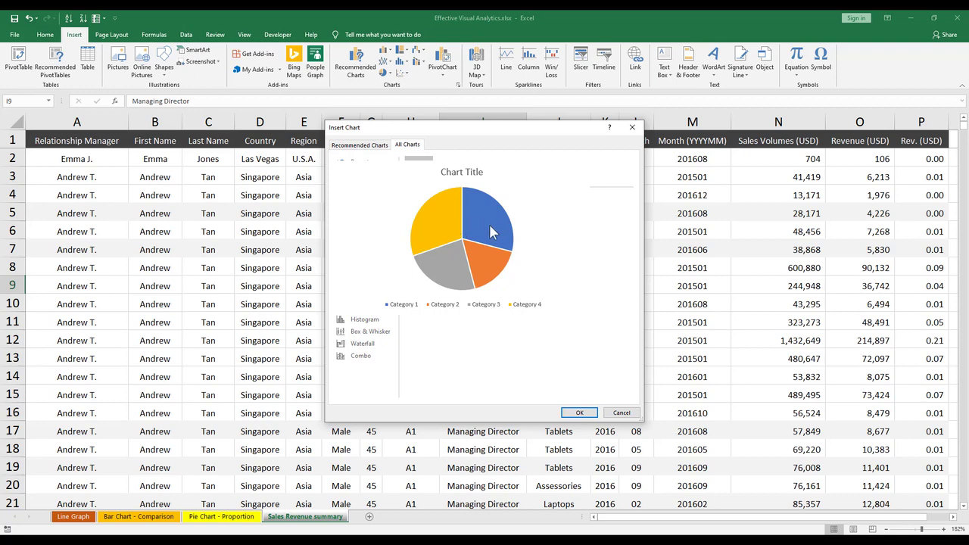
# Review the Line, Pie and Column chart types once more and close the dialog without inserting a chart.
pyautogui.click(369, 196)
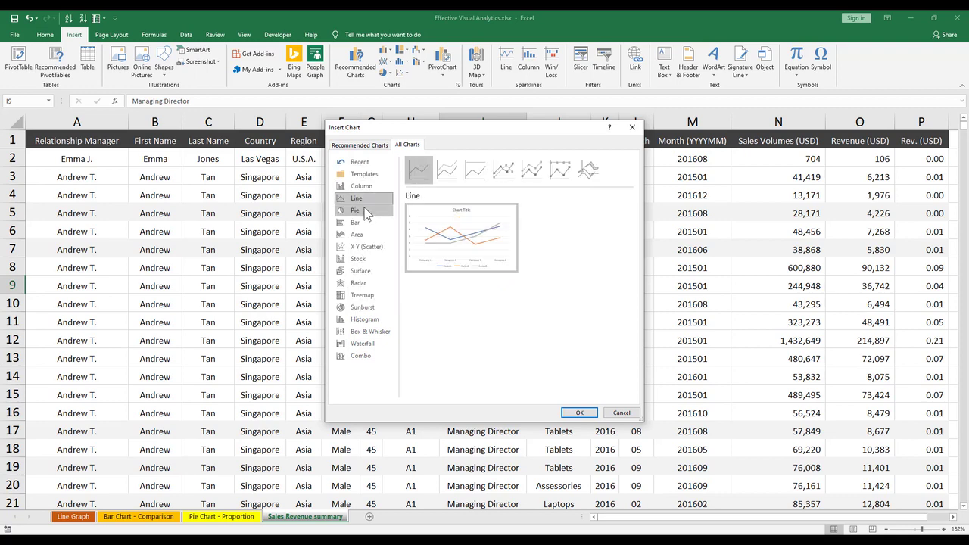
pyautogui.click(365, 209)
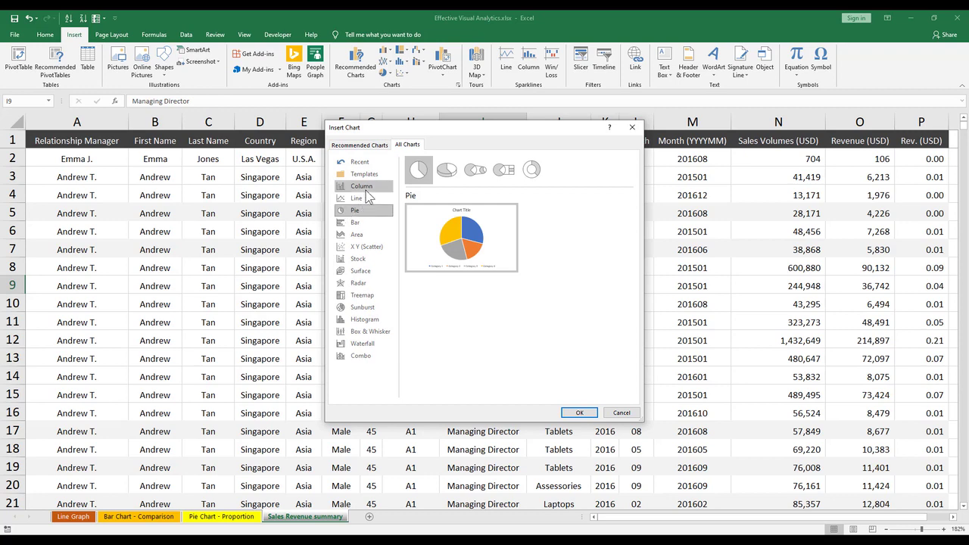
pyautogui.click(370, 186)
pyautogui.click(373, 200)
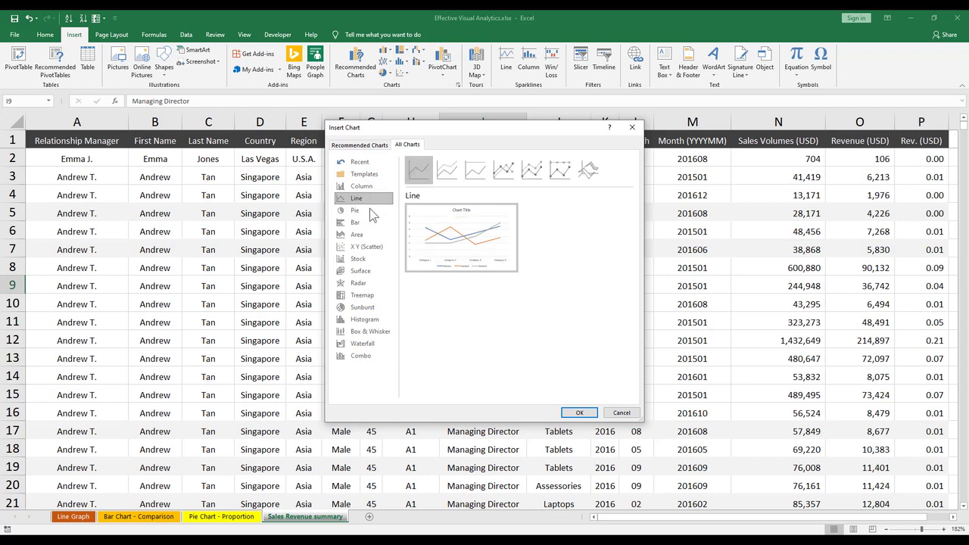
pyautogui.click(371, 187)
pyautogui.click(617, 413)
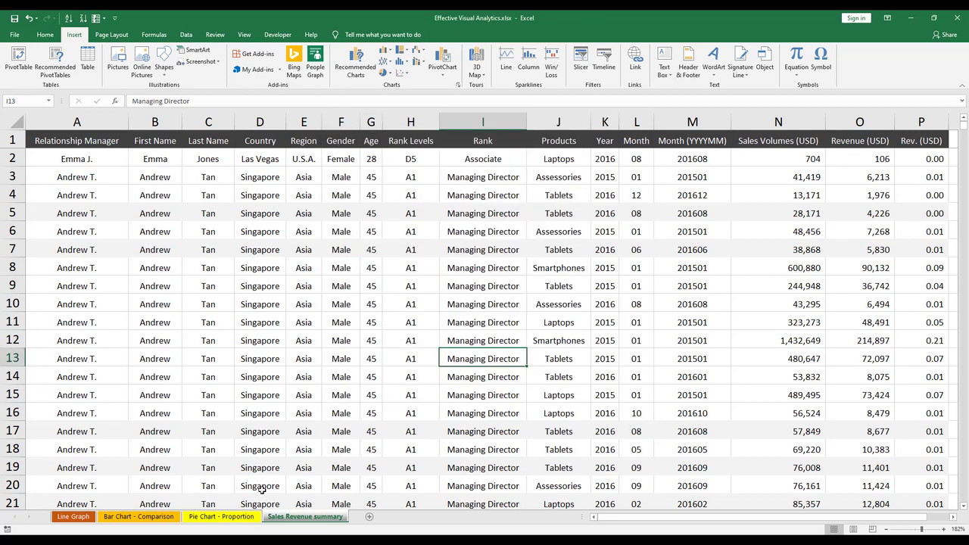
# Insert a 2-D pie chart from the product sales volumes pivot table on the Pie Chart - Proportion sheet.
pyautogui.click(227, 517)
pyautogui.click(262, 255)
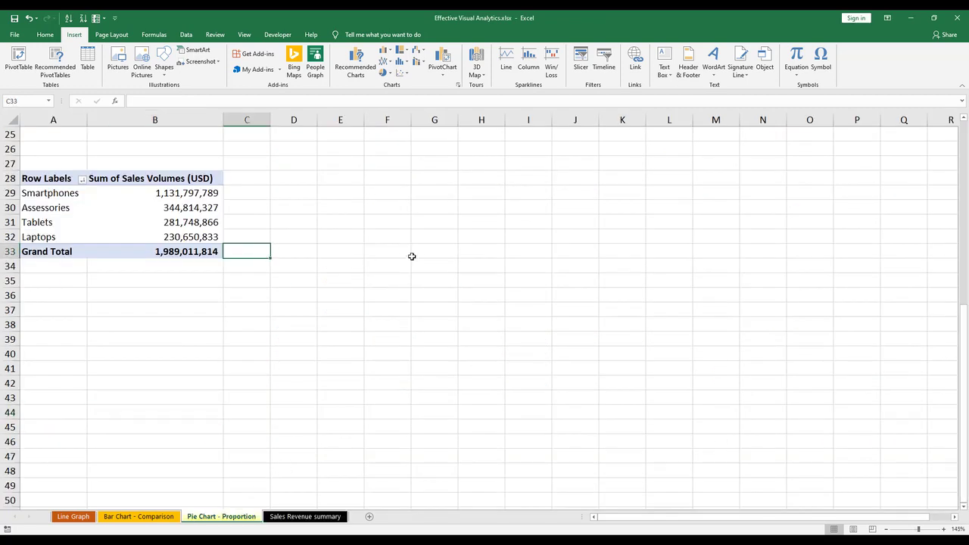
pyautogui.click(326, 251)
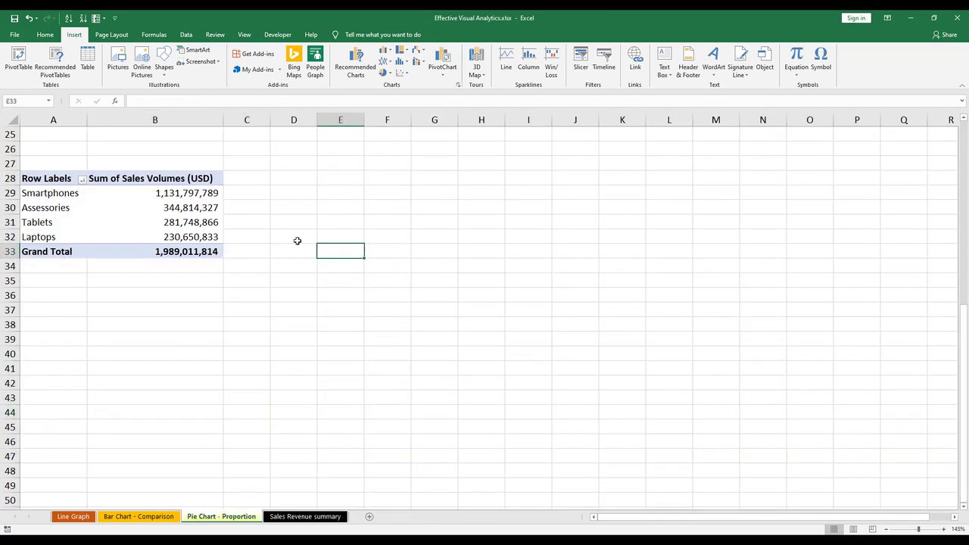
pyautogui.click(205, 207)
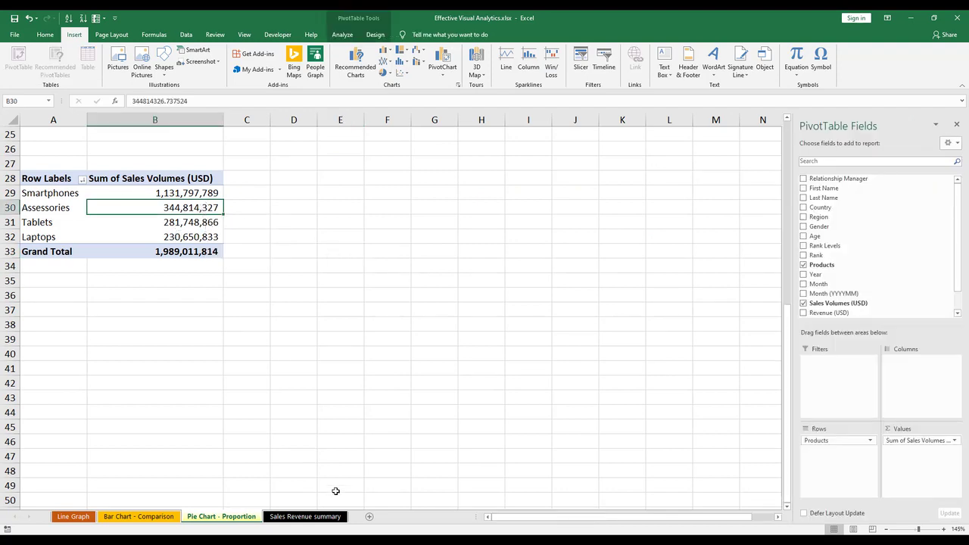
pyautogui.click(294, 516)
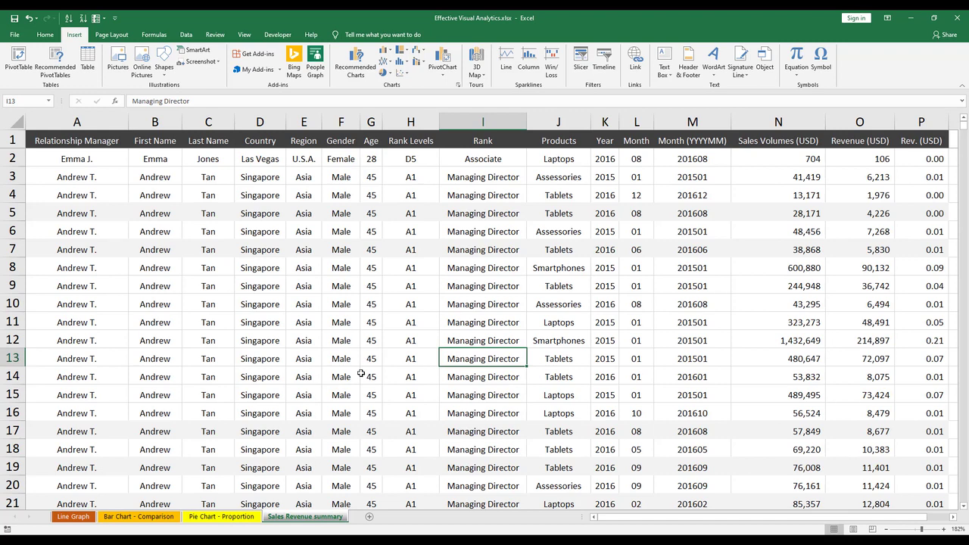
pyautogui.click(236, 516)
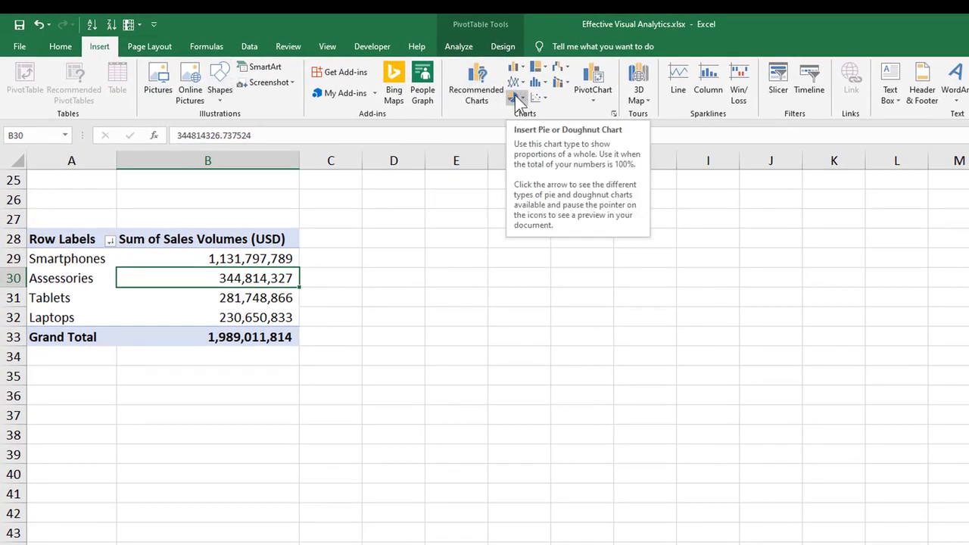
pyautogui.click(517, 101)
pyautogui.click(526, 142)
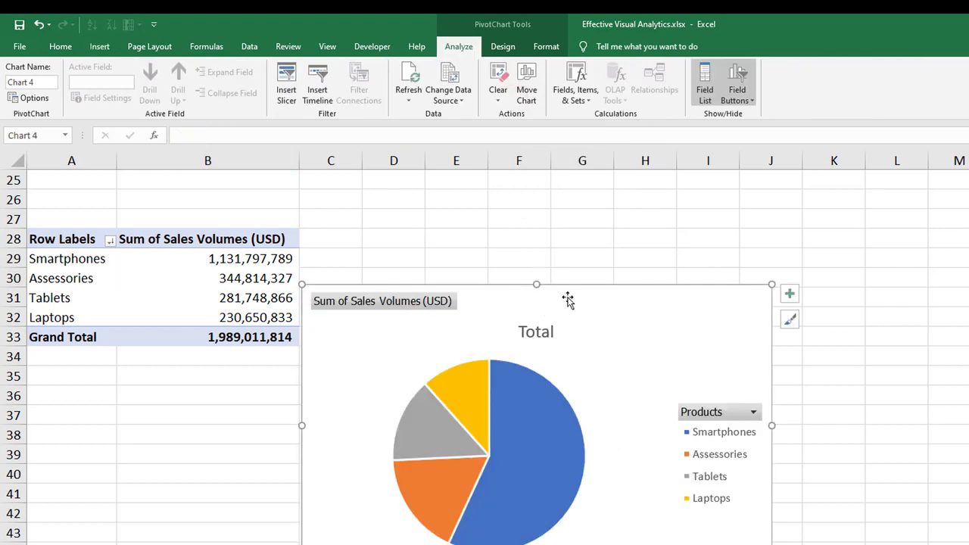
# Move the pie chart beside the pivot table, level with its header row, and hide all of the chart's field buttons.
pyautogui.moveTo(567, 300); pyautogui.dragTo(577, 240)
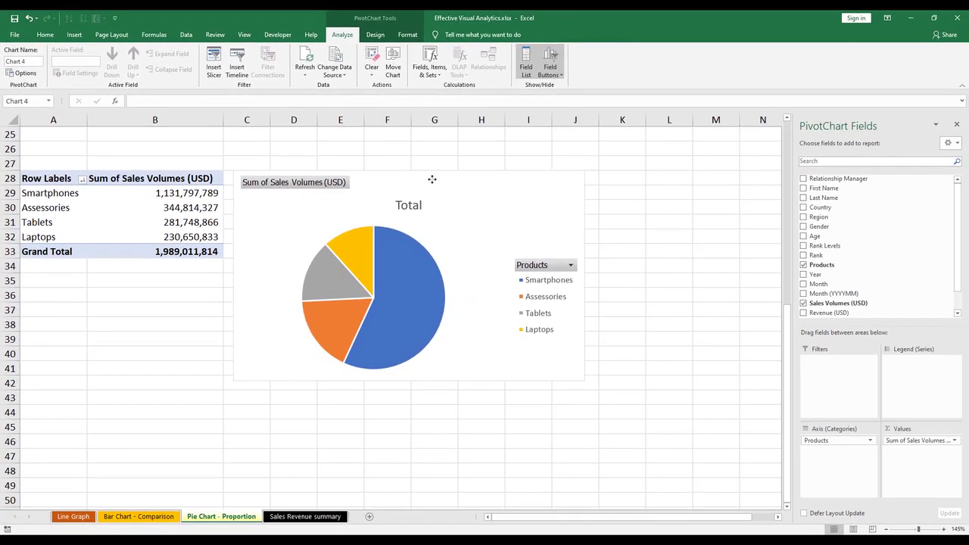
pyautogui.moveTo(431, 179); pyautogui.dragTo(432, 180)
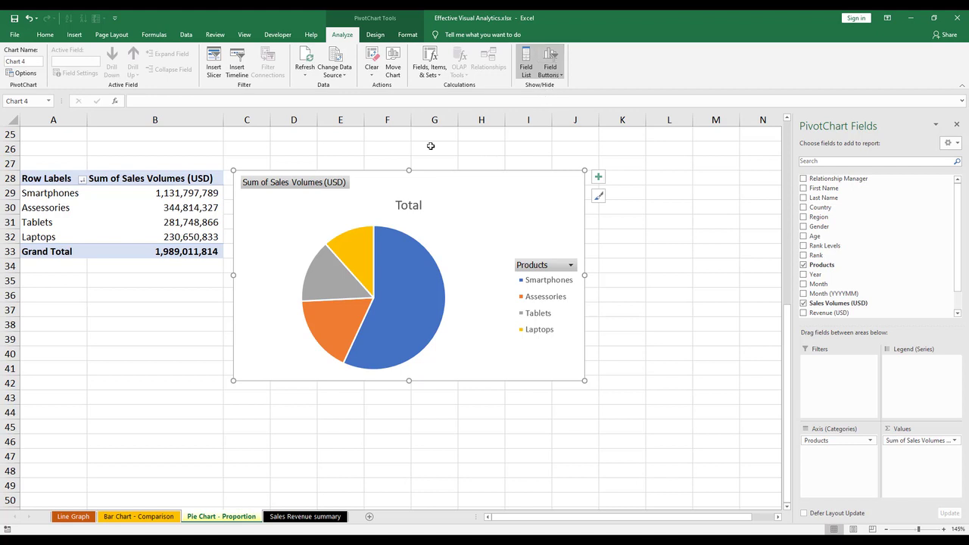
pyautogui.click(550, 62)
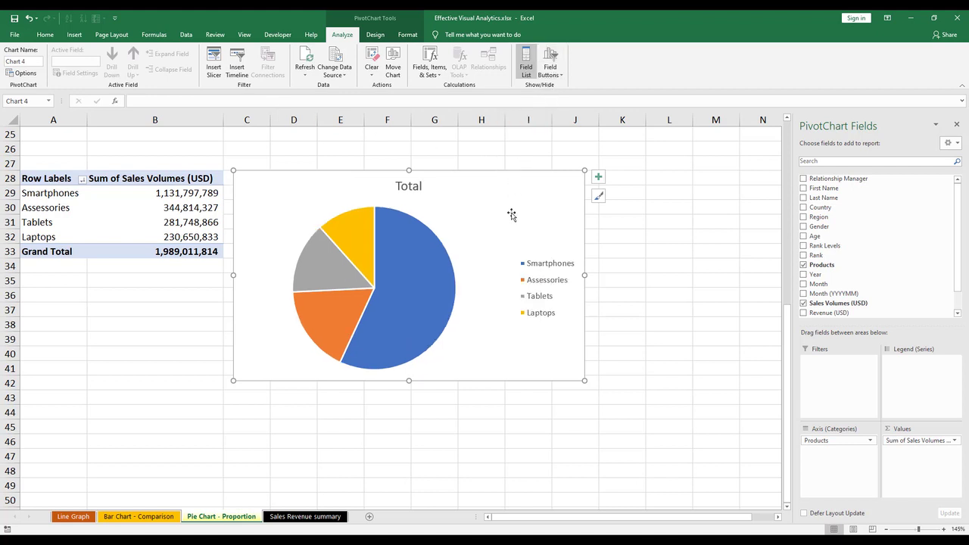
# Change the pie chart's title to "Sales Volumes Breakdown across Products".
pyautogui.click(378, 35)
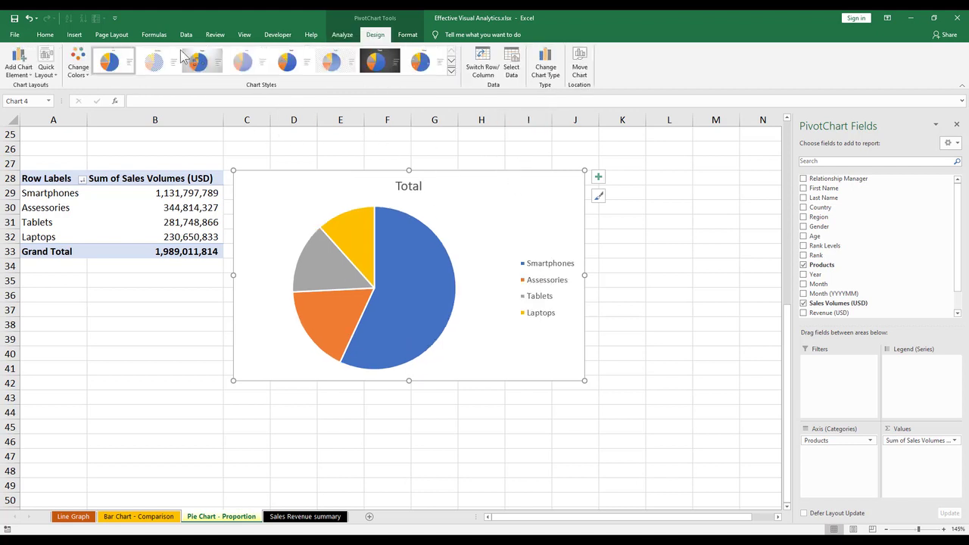
pyautogui.click(16, 67)
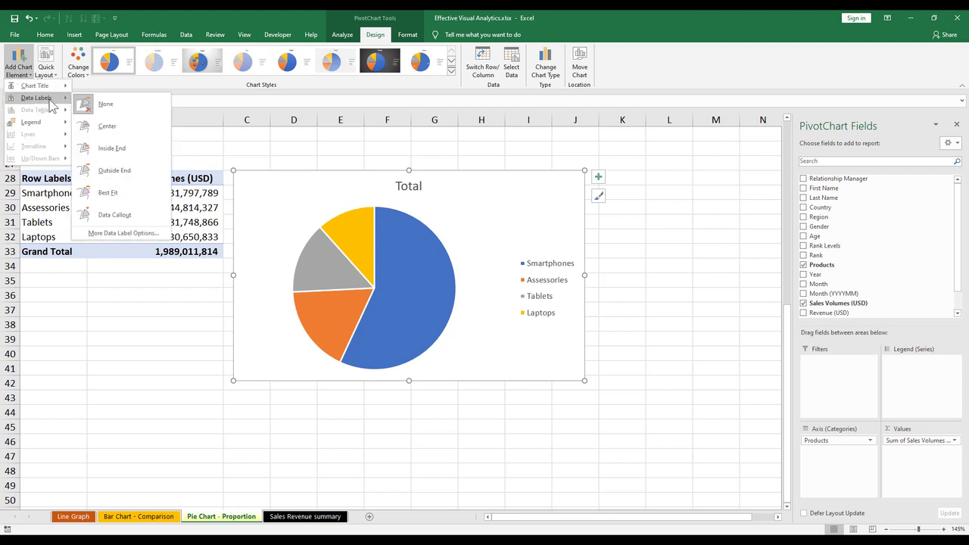
pyautogui.click(114, 112)
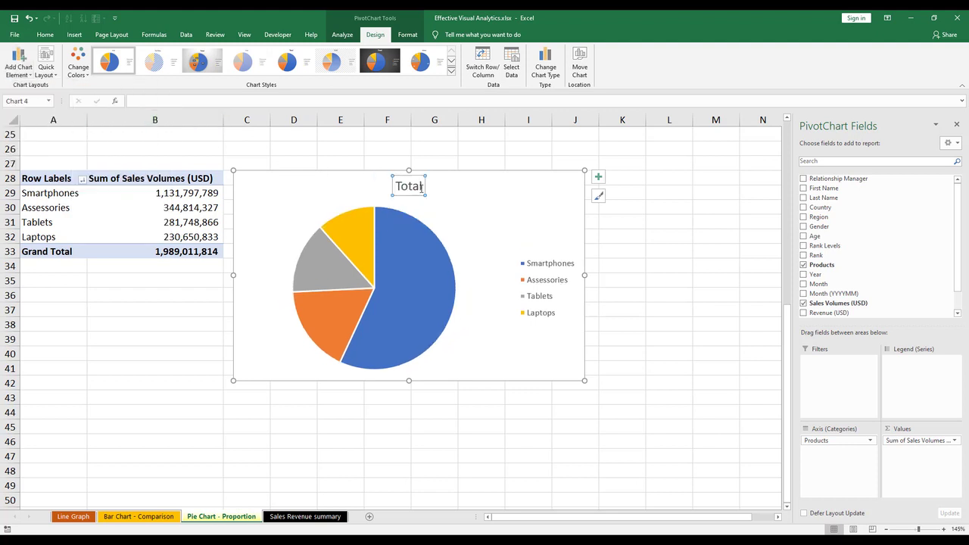
pyautogui.click(406, 185)
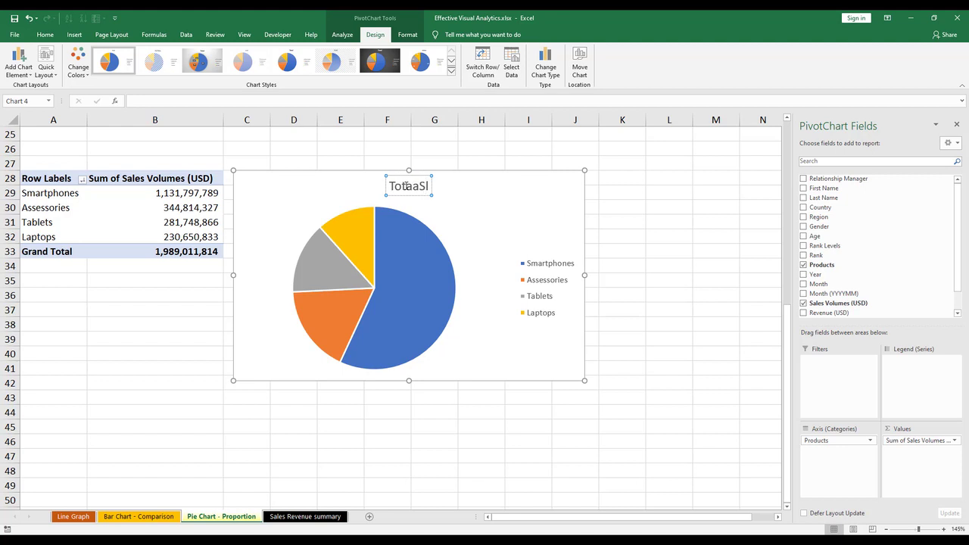
pyautogui.doubleClick(406, 185)
pyautogui.write('Sales Volum')
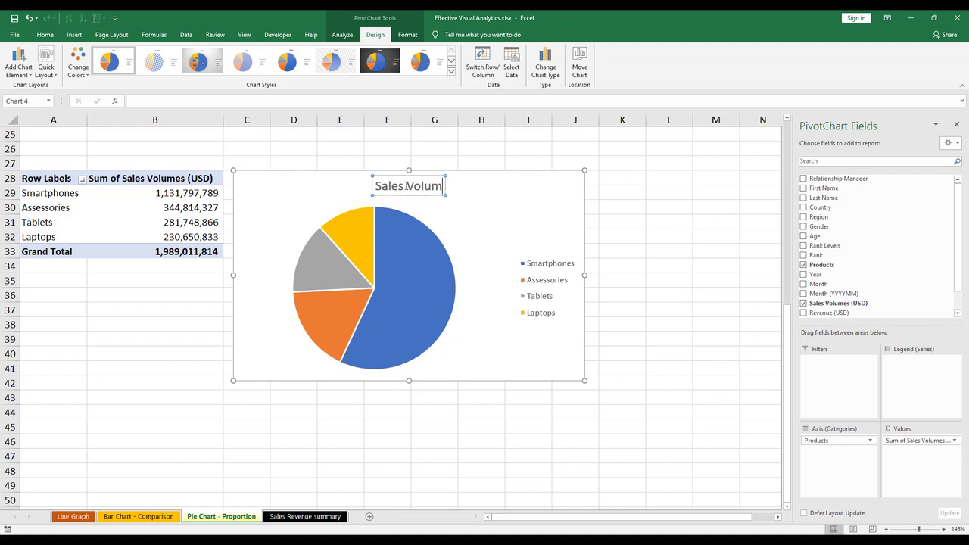
pyautogui.write('es Breakdown')
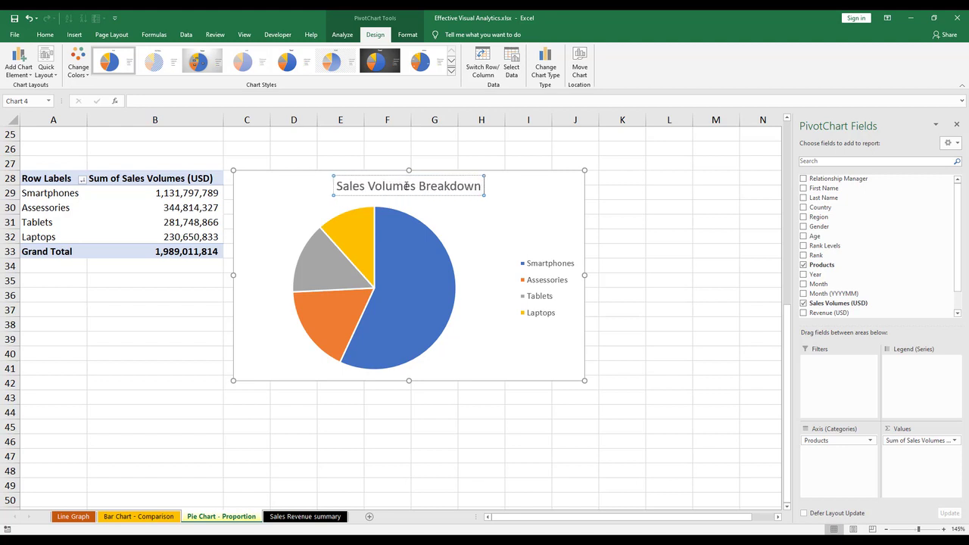
pyautogui.write(' across PRodu')
pyautogui.press('BackSpace')
pyautogui.press('BackSpace')
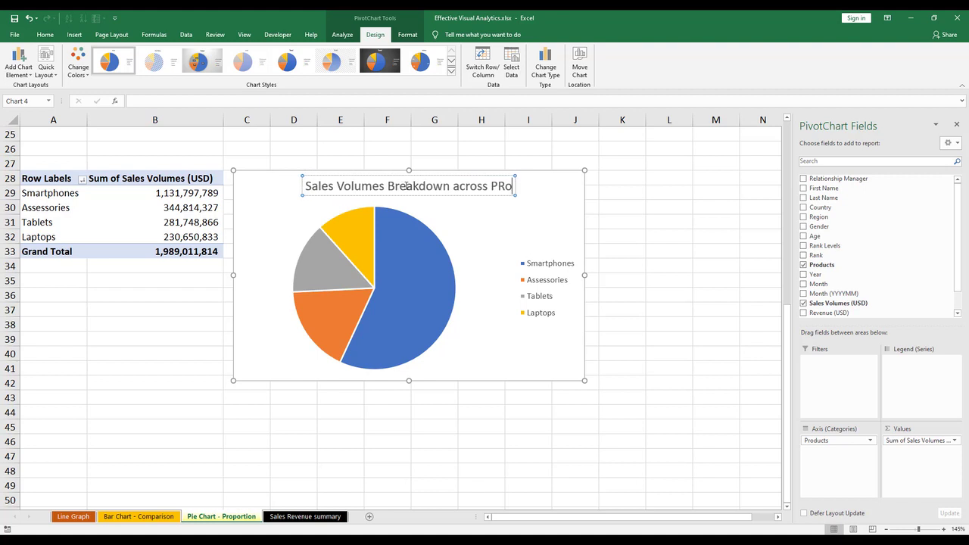
pyautogui.press('BackSpace')
pyautogui.press('BackSpace')
pyautogui.write('roducts')
# Make the whole chart title bold and underlined.
pyautogui.hotkey('ctrl', 'a')
pyautogui.hotkey('ctrl', 'b')
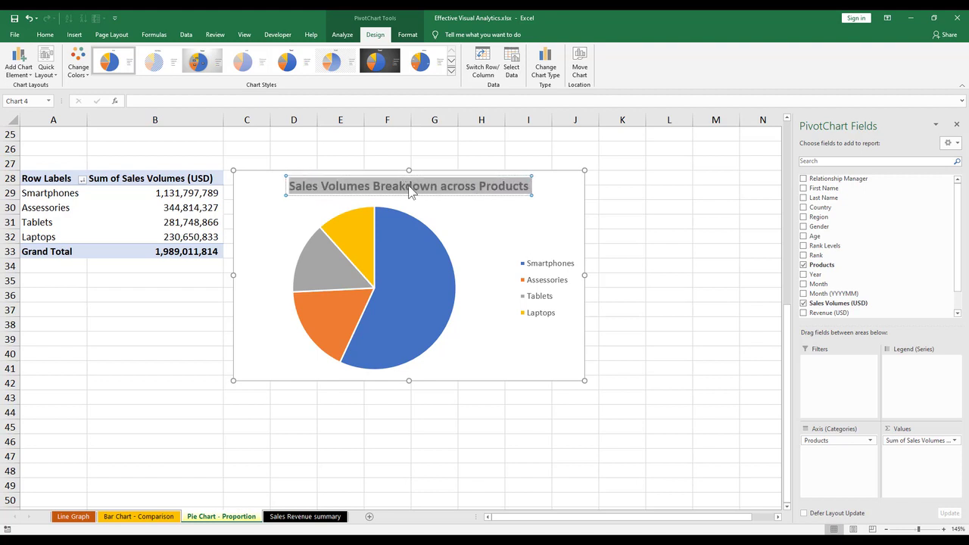
pyautogui.hotkey('ctrl', 'u')
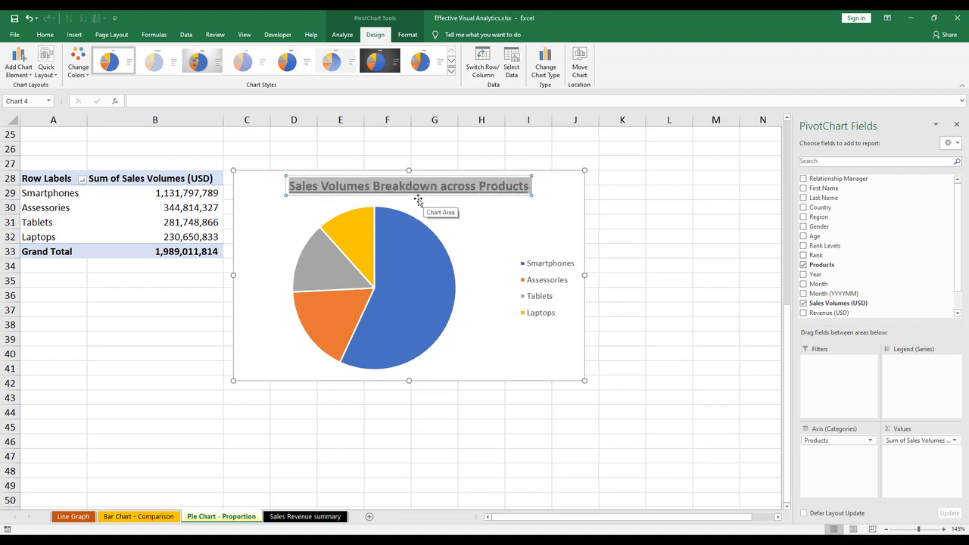
pyautogui.click(493, 230)
# Place the pie chart's legend at the top of the chart and nudge the pie slightly upward.
pyautogui.click(19, 62)
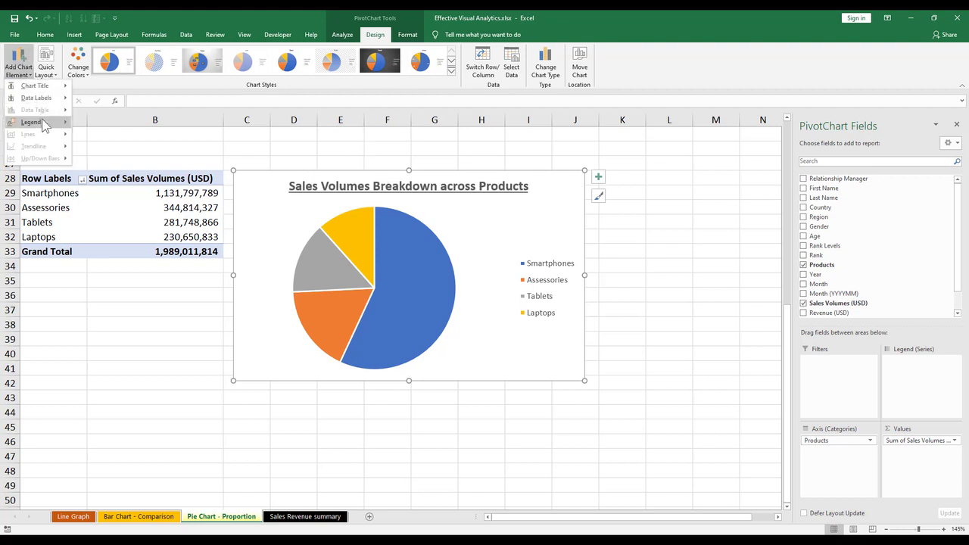
pyautogui.moveTo(34, 122)
pyautogui.click(106, 174)
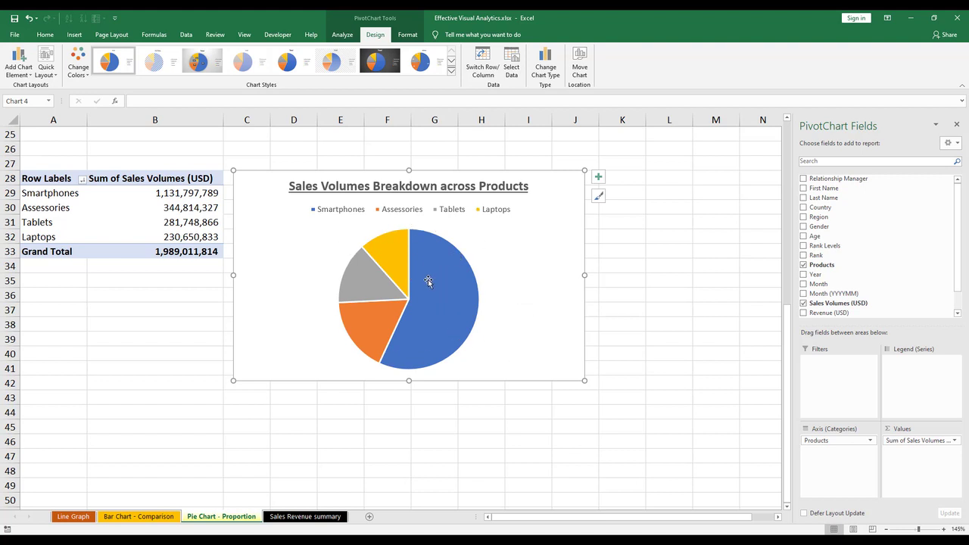
pyautogui.moveTo(429, 283)
pyautogui.moveTo(458, 241); pyautogui.dragTo(457, 237)
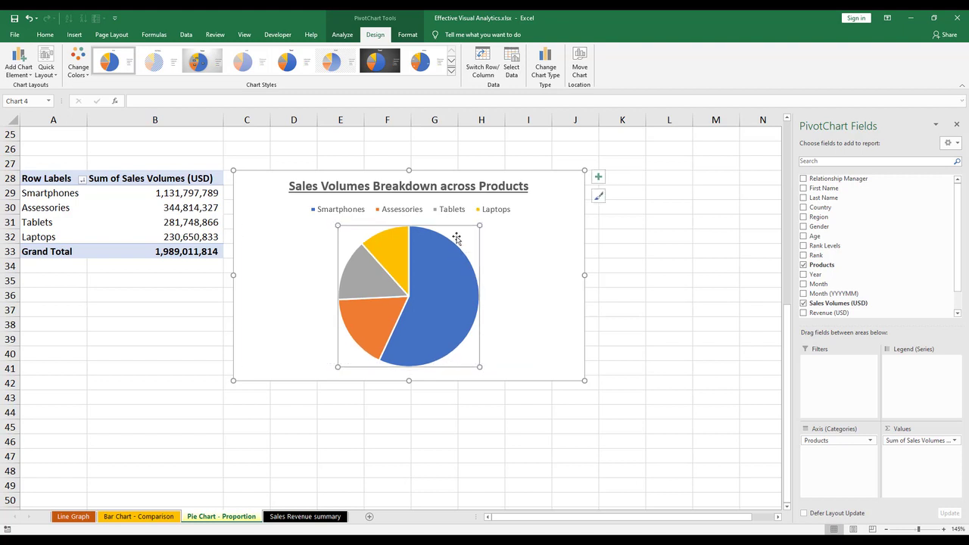
# Add data callout labels to the slices of the pie chart.
pyautogui.click(23, 69)
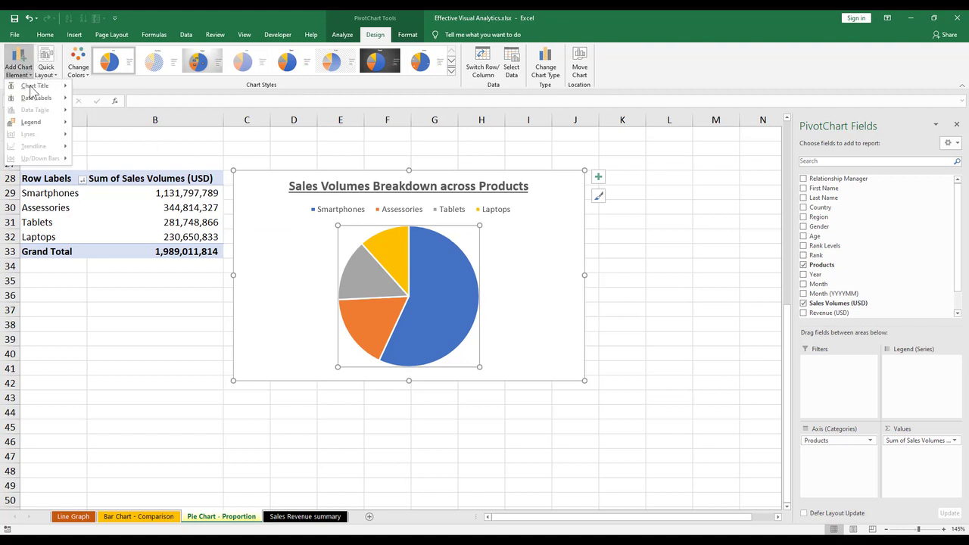
pyautogui.moveTo(60, 107)
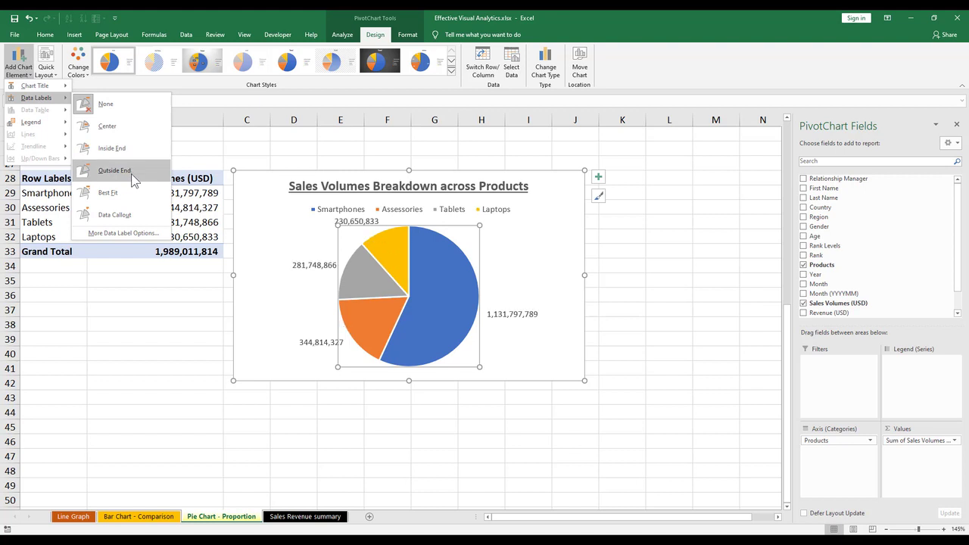
pyautogui.click(116, 216)
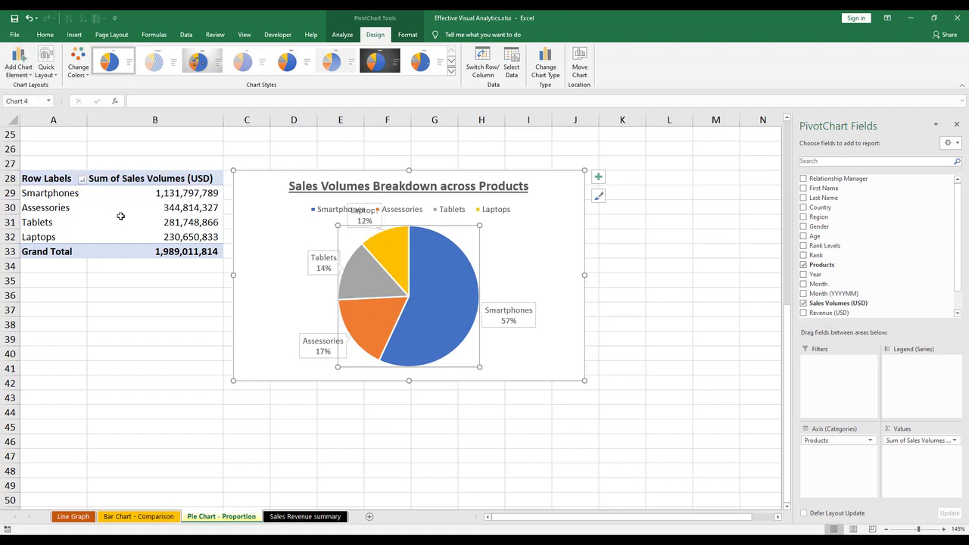
# Move the Laptops, Tablets, Assessories and Smartphones callouts one by one farther out from the pie.
pyautogui.click(357, 220)
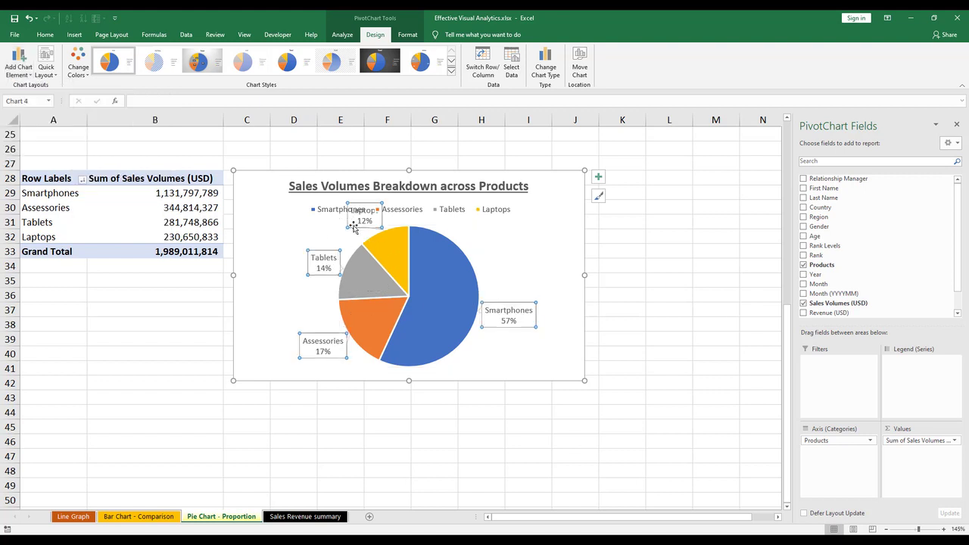
pyautogui.click(357, 221)
pyautogui.moveTo(330, 234); pyautogui.dragTo(323, 235)
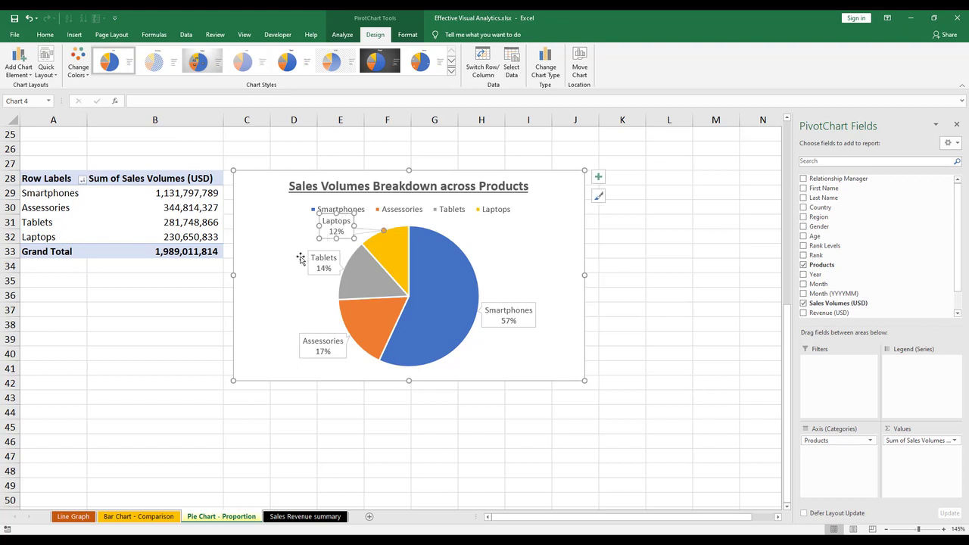
pyautogui.click(301, 259)
pyautogui.click(313, 271)
pyautogui.moveTo(315, 274); pyautogui.dragTo(296, 280)
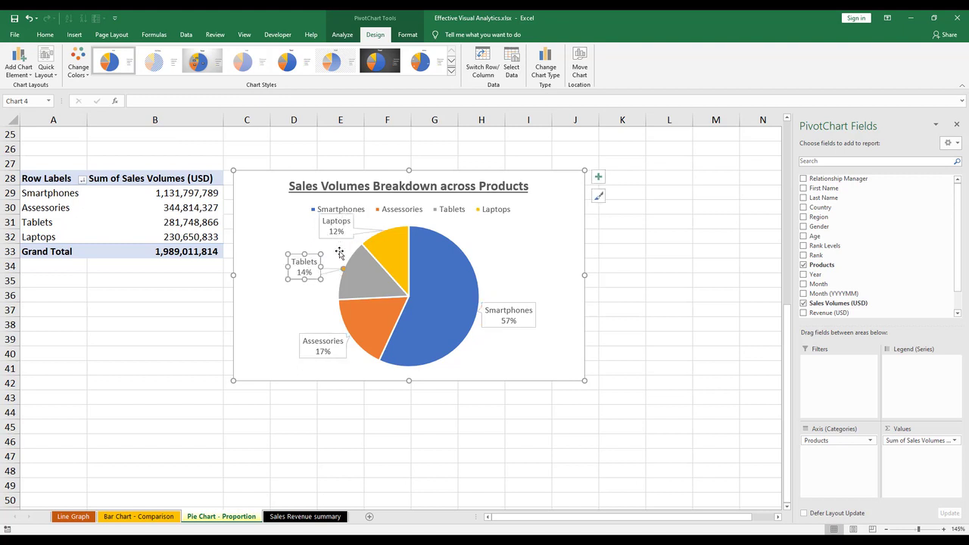
pyautogui.moveTo(317, 339); pyautogui.dragTo(306, 340)
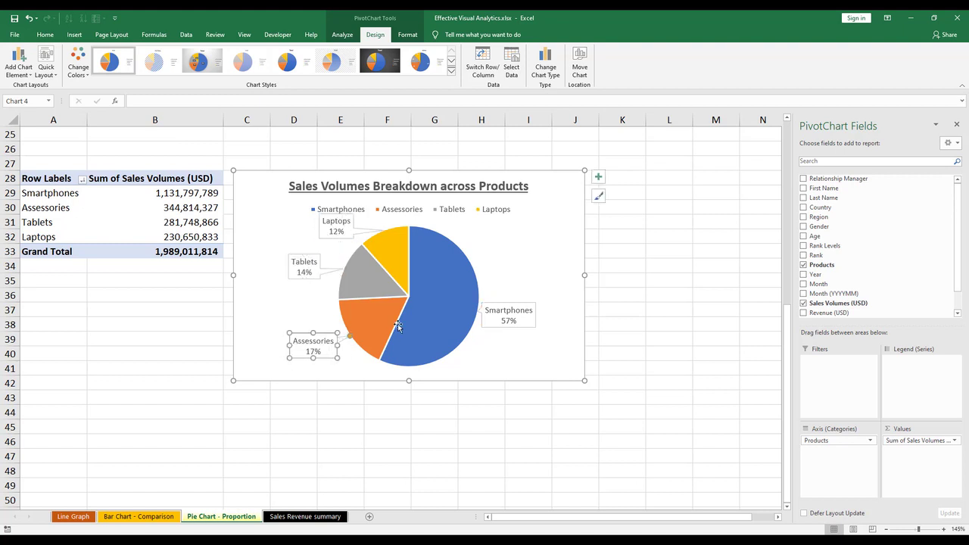
pyautogui.click(524, 304)
pyautogui.moveTo(525, 304); pyautogui.dragTo(534, 304)
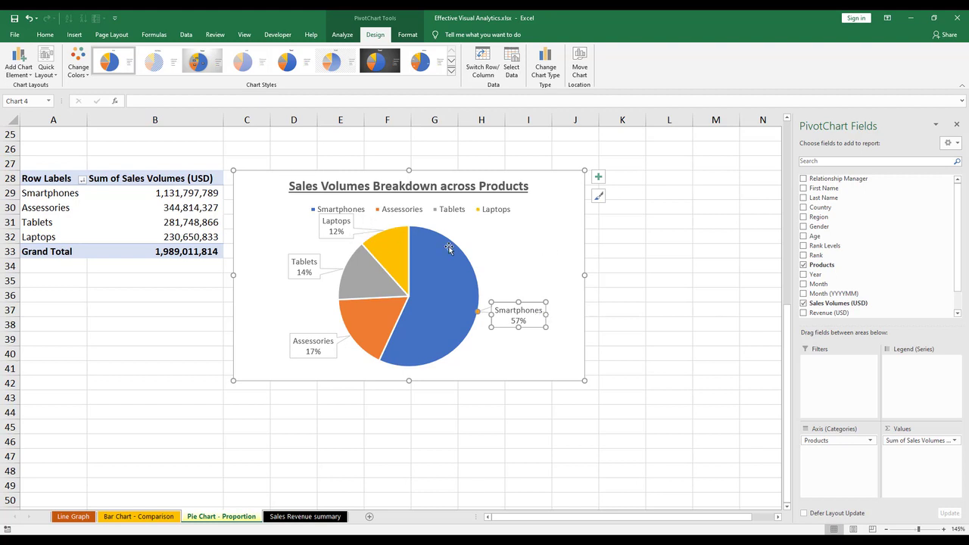
# Move the pie chart's legend slightly up, directly beneath the chart title.
pyautogui.click(599, 265)
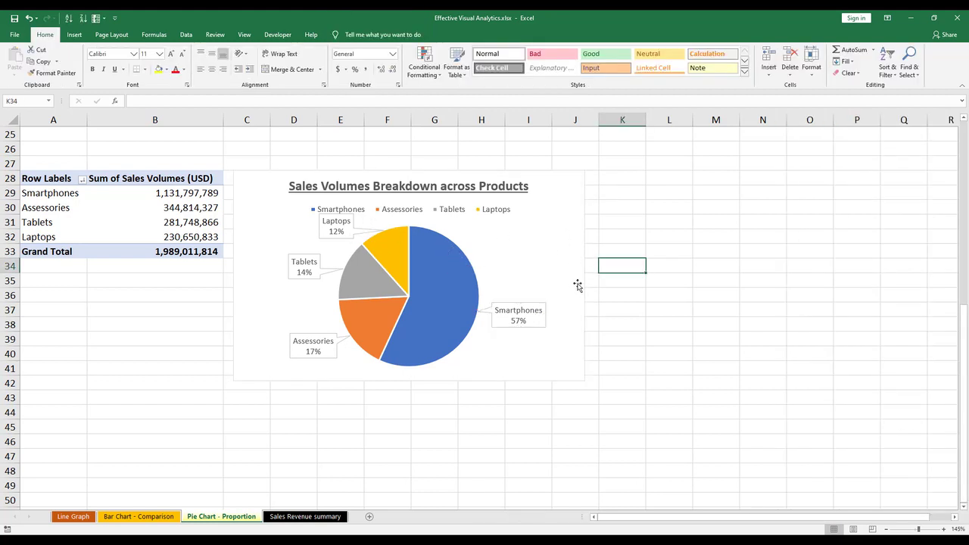
pyautogui.click(490, 209)
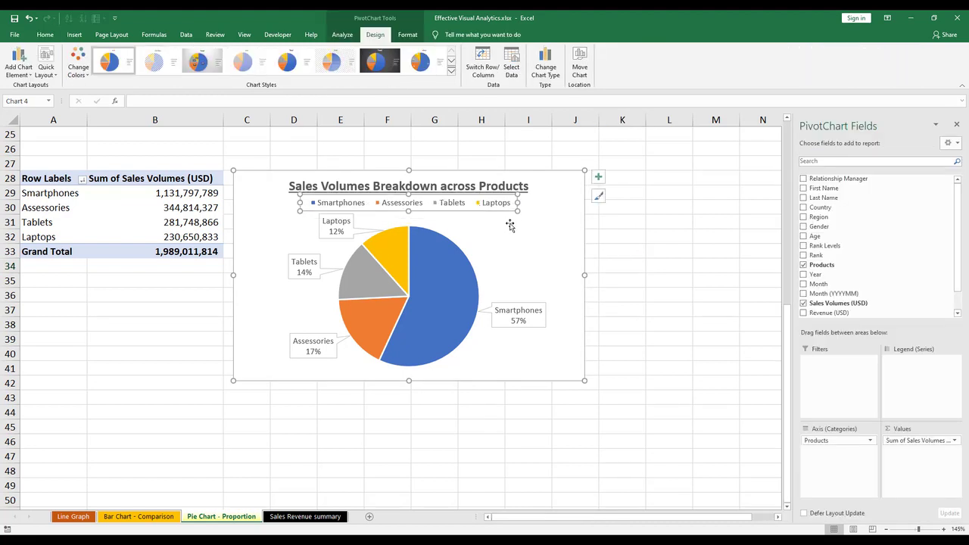
pyautogui.click(560, 225)
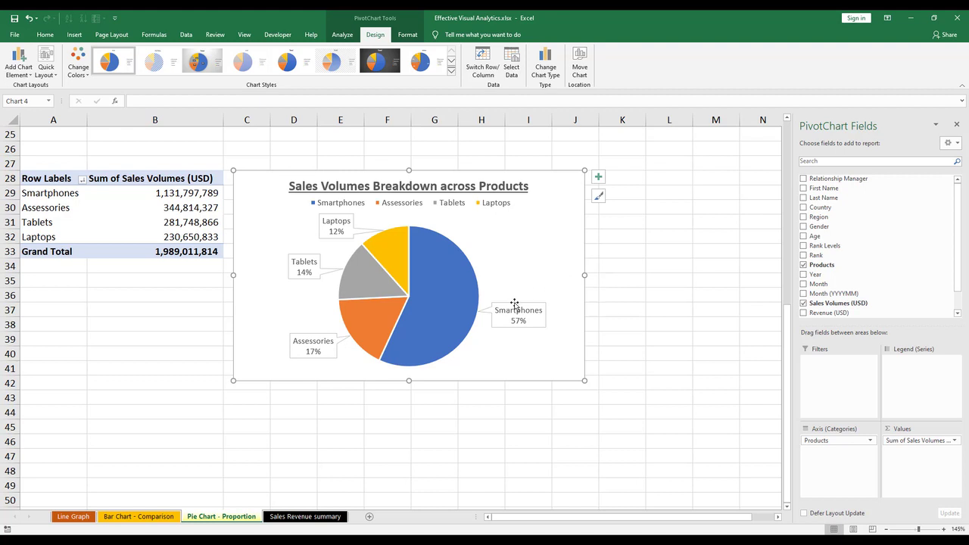
# On the Bar Chart - Comparison sheet, remove the YoY% field from the pivot table's values.
pyautogui.click(149, 518)
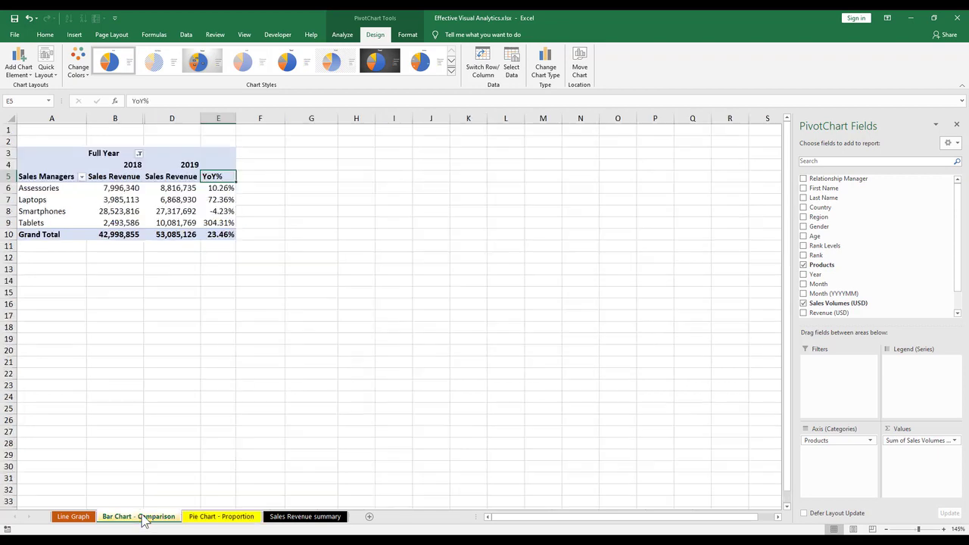
pyautogui.click(242, 271)
pyautogui.click(212, 199)
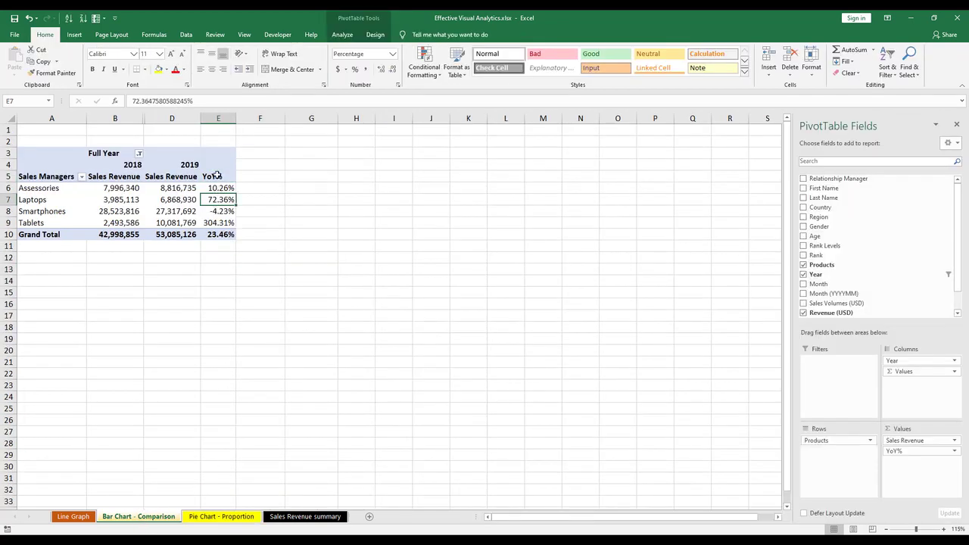
pyautogui.click(214, 176)
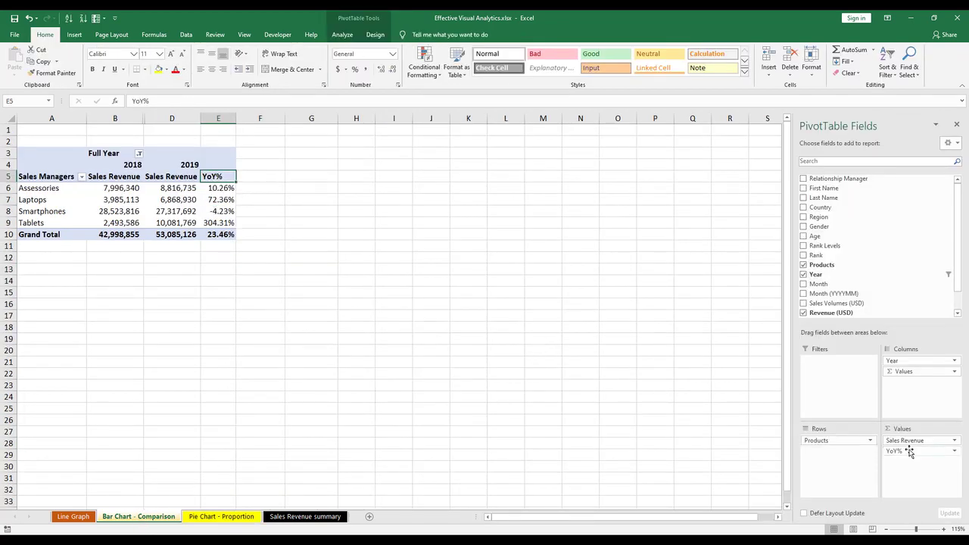
pyautogui.moveTo(906, 454); pyautogui.dragTo(813, 314)
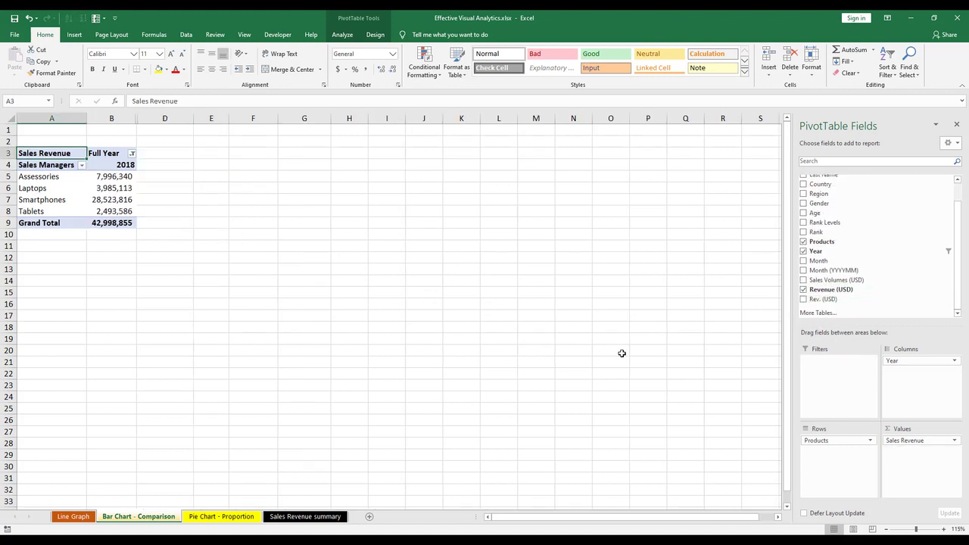
# Filter the pivot table's Year columns to show both 2018 and 2019.
pyautogui.click(131, 213)
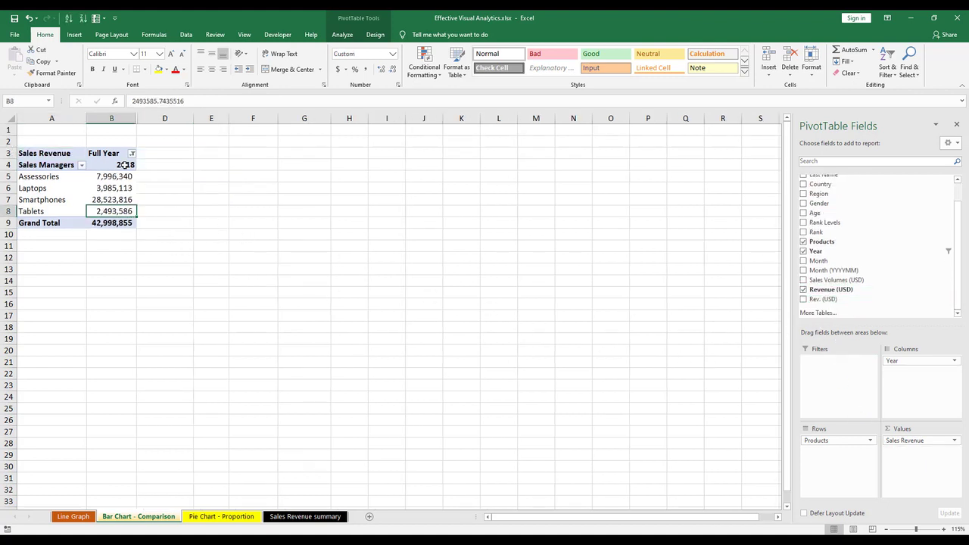
pyautogui.click(132, 153)
pyautogui.click(32, 278)
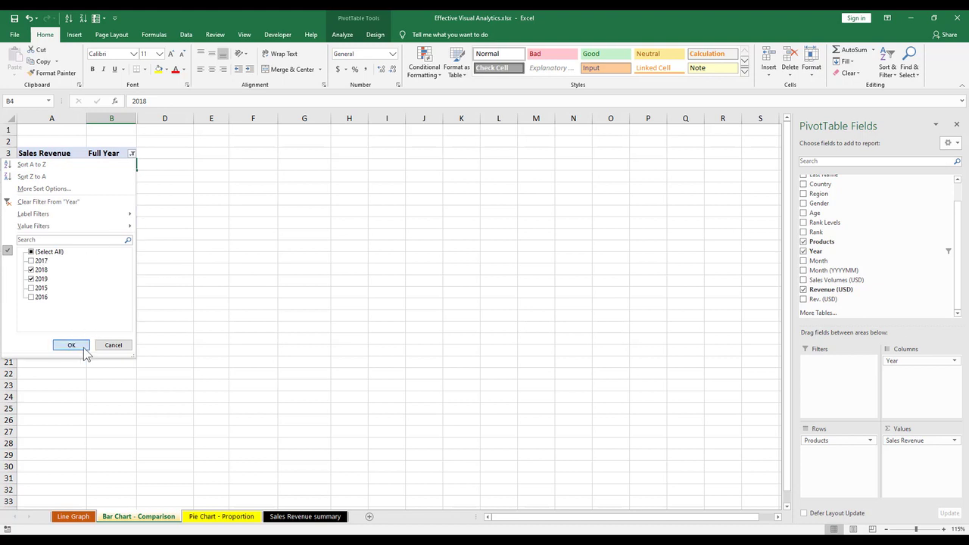
pyautogui.click(79, 346)
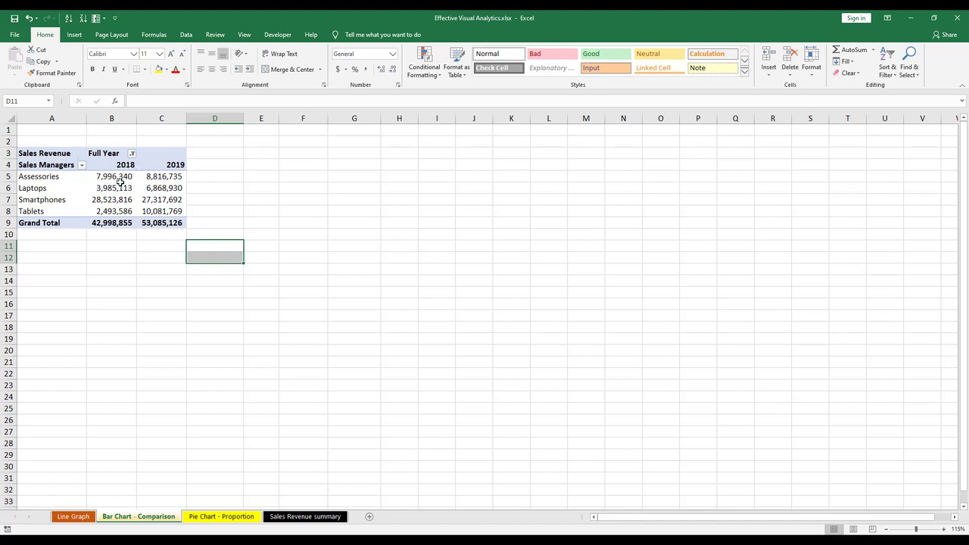
# Insert a 2-D clustered column chart from the sales revenue pivot table on the Bar Chart - Comparison sheet.
pyautogui.moveTo(120, 176); pyautogui.dragTo(161, 223)
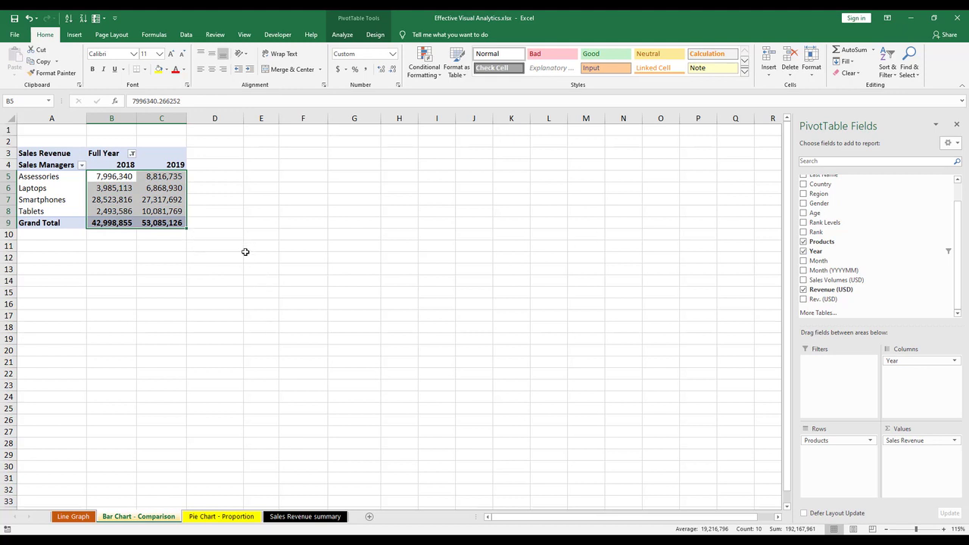
pyautogui.scroll(4, 244, 251)
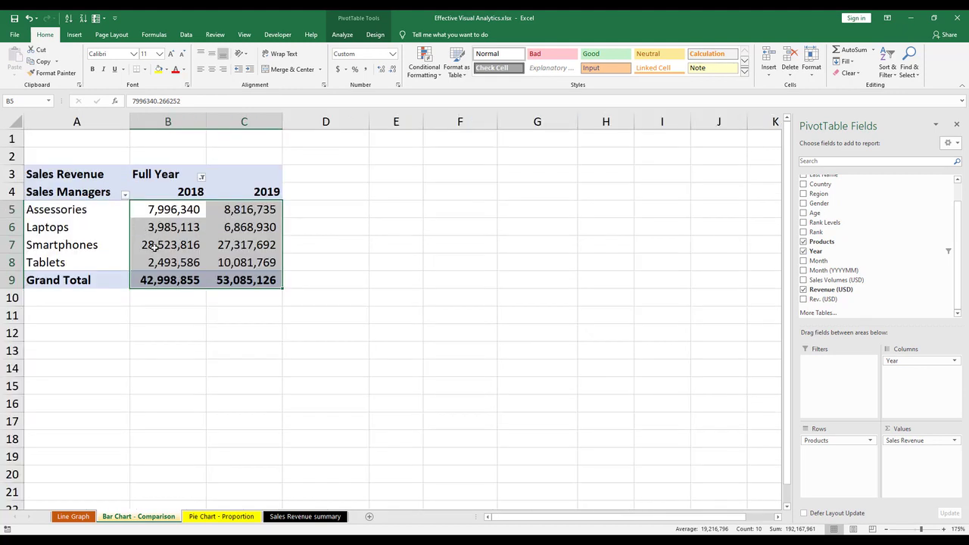
pyautogui.click(412, 261)
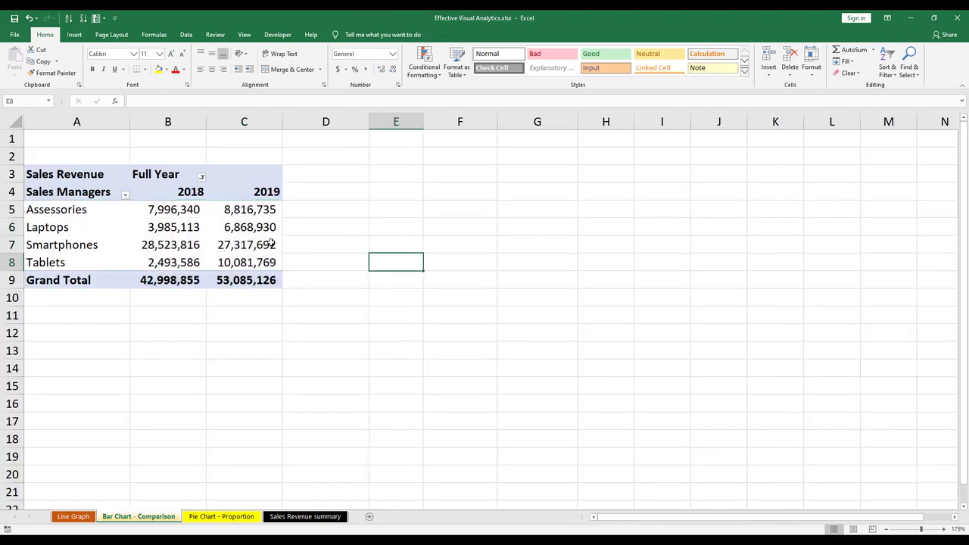
pyautogui.click(261, 241)
pyautogui.click(74, 34)
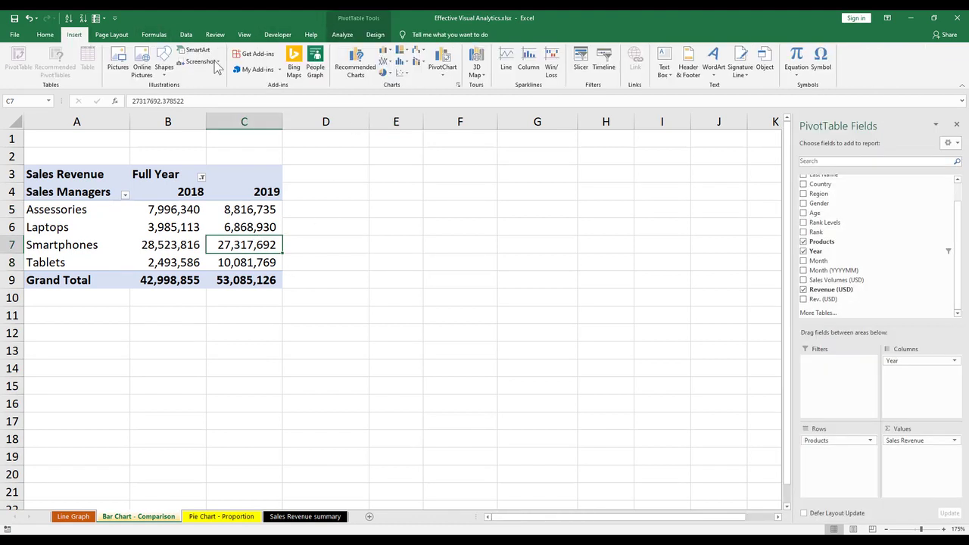
pyautogui.click(384, 58)
pyautogui.click(390, 98)
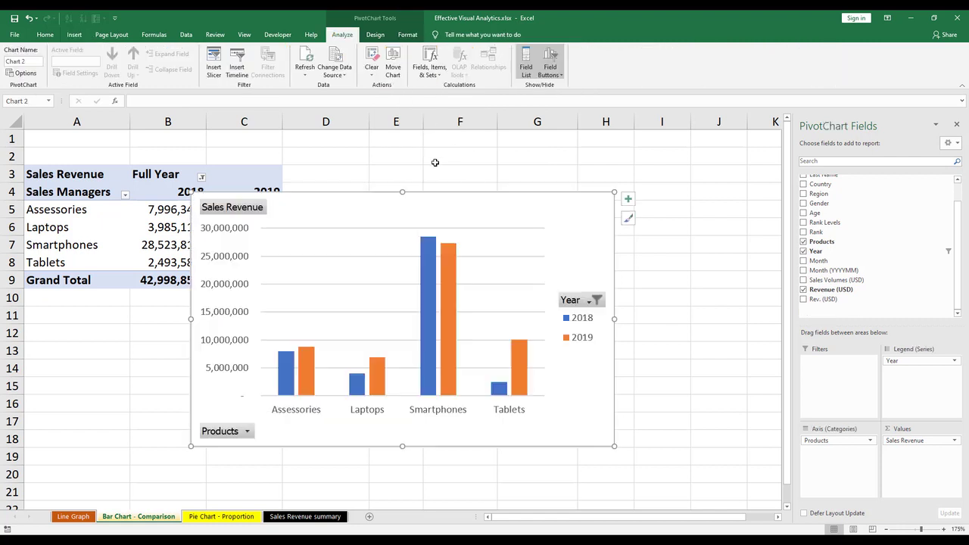
# Move the column chart beside the pivot table, level with its header row, and hide all of its field buttons.
pyautogui.moveTo(432, 198); pyautogui.dragTo(530, 173)
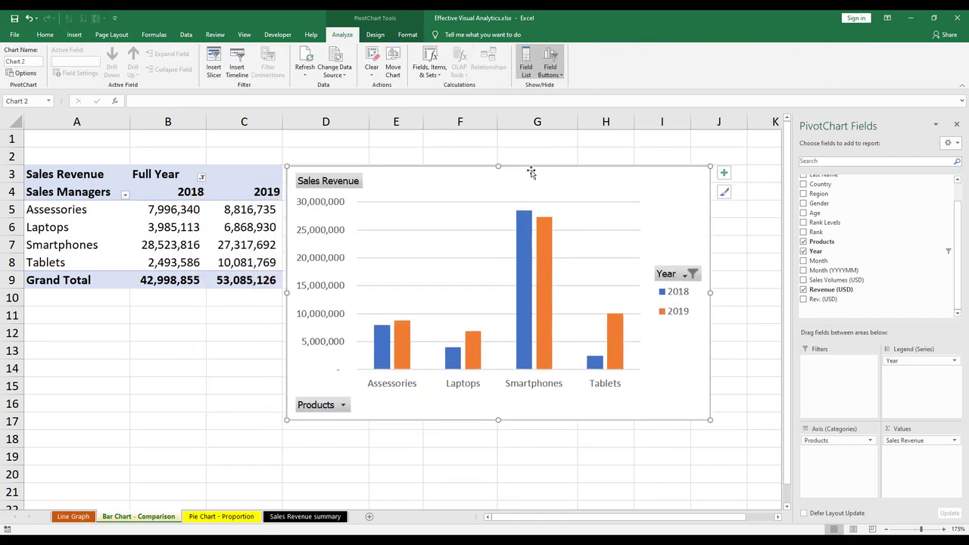
pyautogui.click(542, 67)
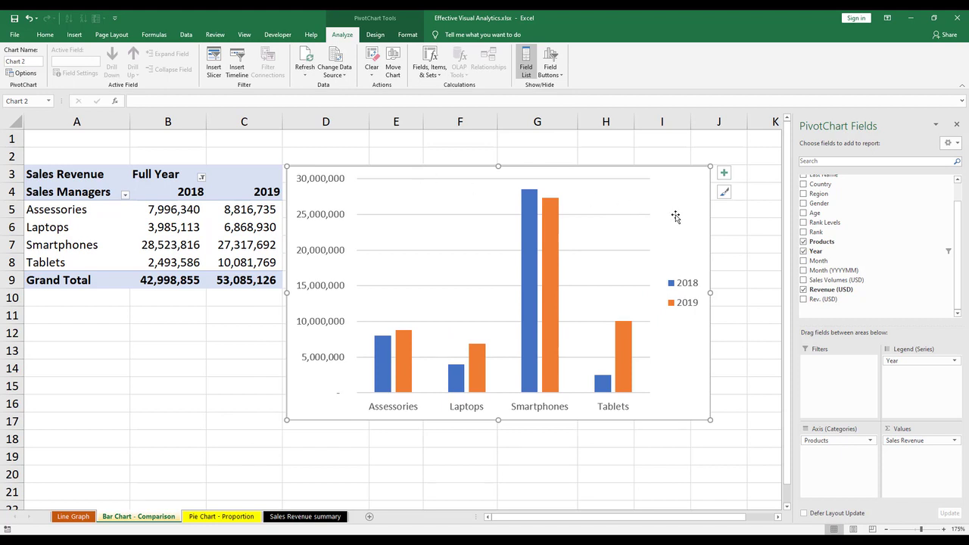
# Place the column chart's 2018/2019 legend at the top of the chart.
pyautogui.click(375, 34)
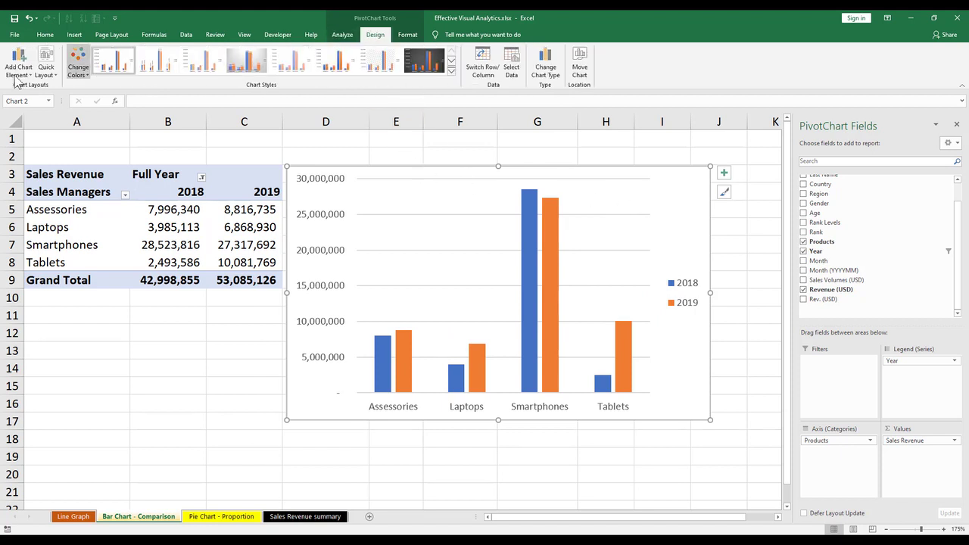
pyautogui.click(18, 67)
pyautogui.moveTo(41, 171)
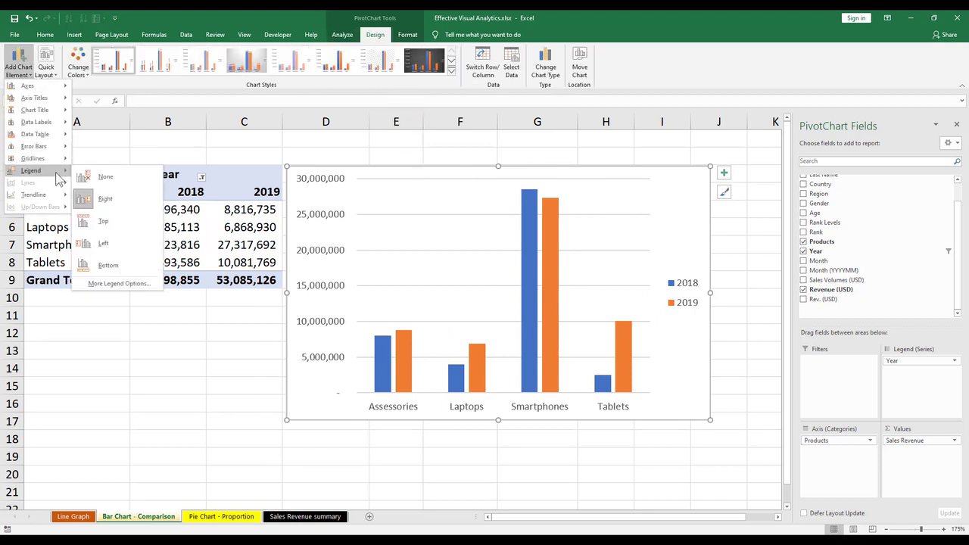
pyautogui.click(117, 227)
# Add a title above the column chart reading "Sales Revenue Comparison (2018 vs. 2019)".
pyautogui.click(18, 62)
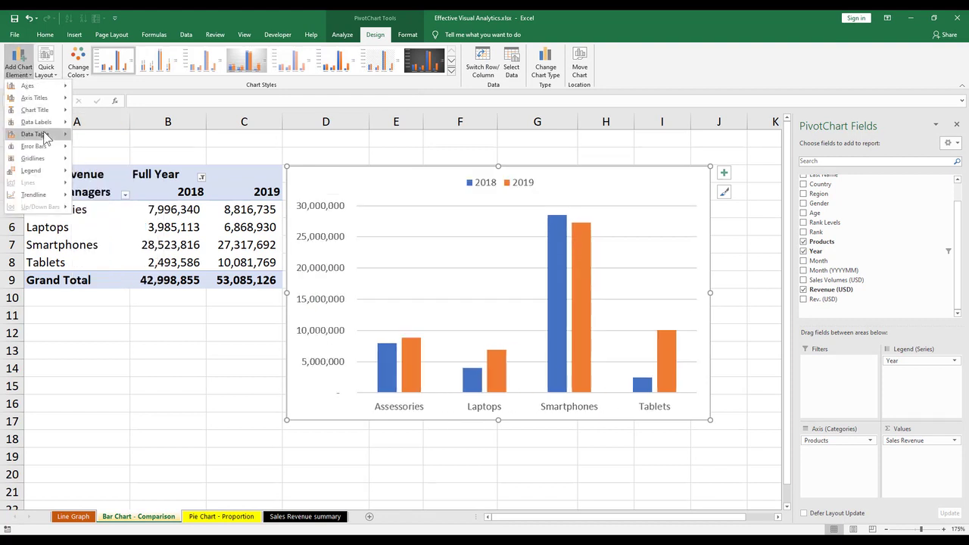
pyautogui.moveTo(38, 110)
pyautogui.click(114, 134)
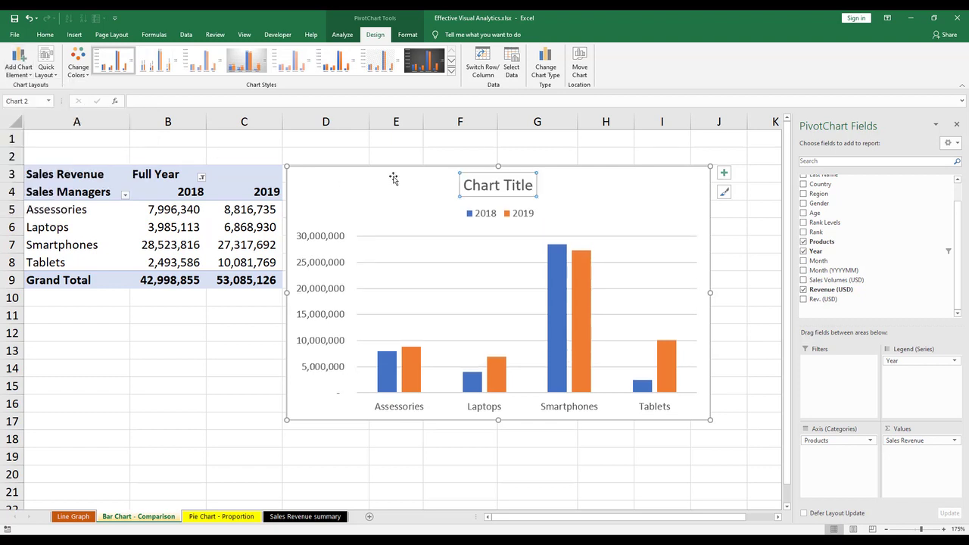
pyautogui.click(493, 187)
pyautogui.hotkey('ctrl', 'a')
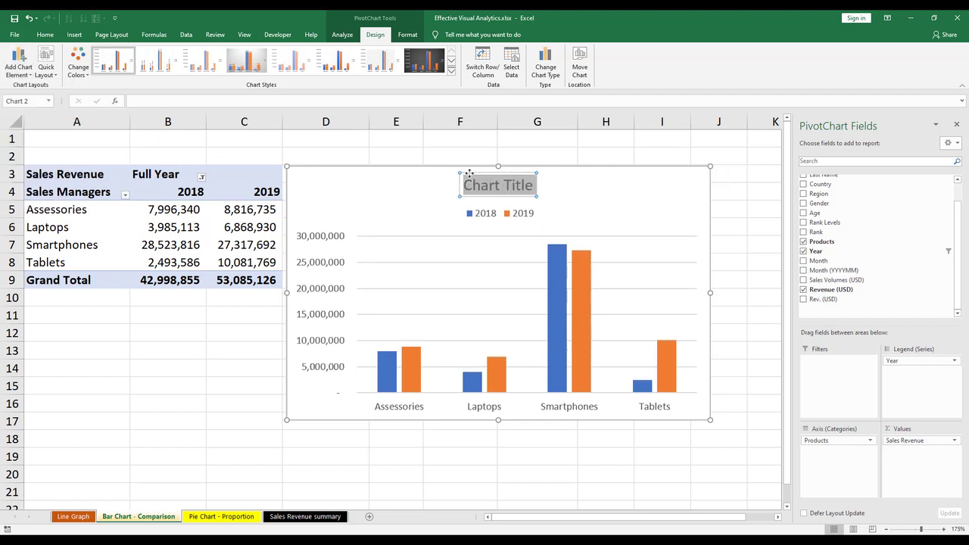
pyautogui.write('Sales Revenue')
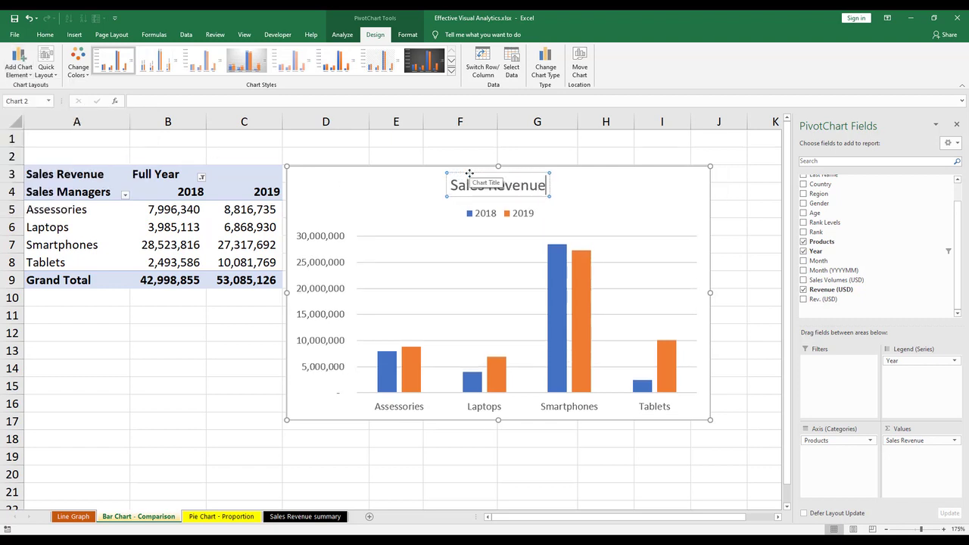
pyautogui.write(' Comparis')
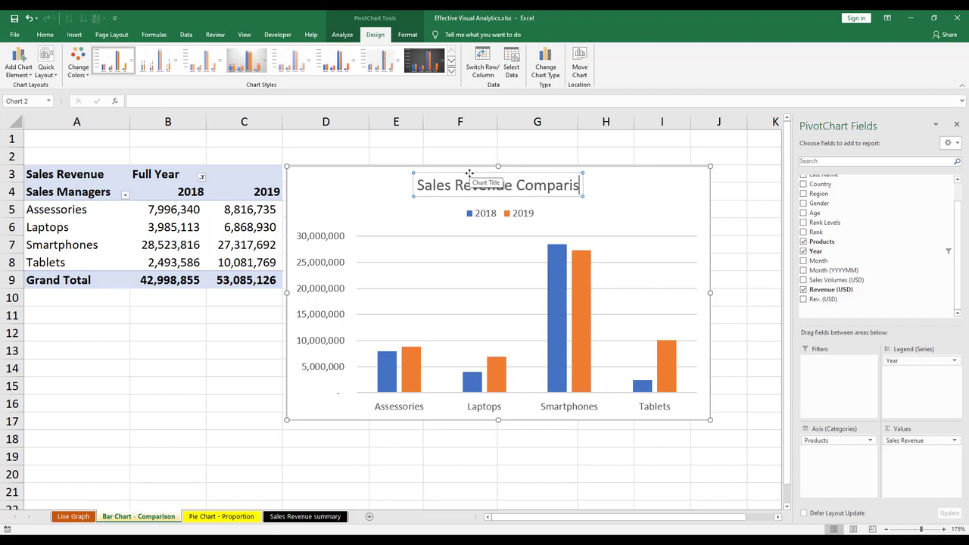
pyautogui.write('on (20')
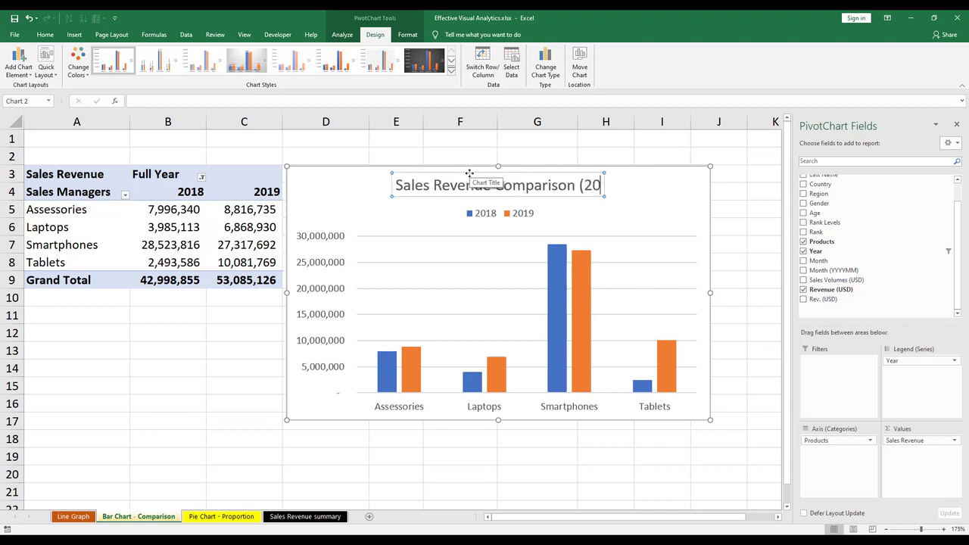
pyautogui.write('18 -')
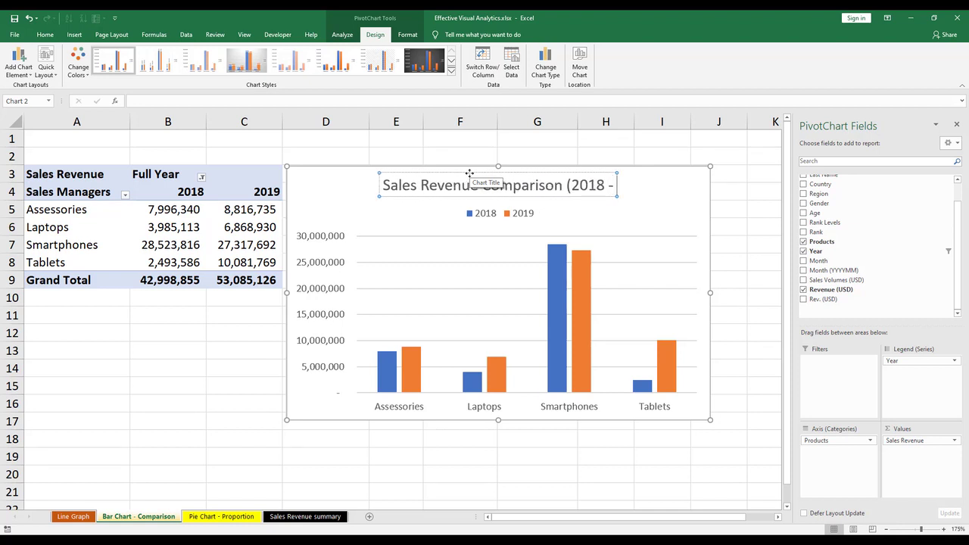
pyautogui.press('BackSpace')
pyautogui.write('vs. 201')
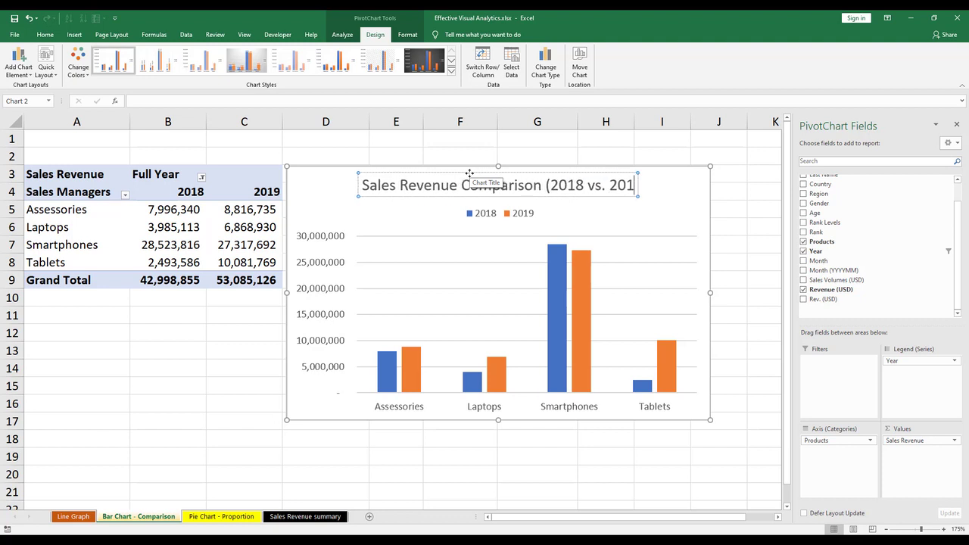
pyautogui.write('9)')
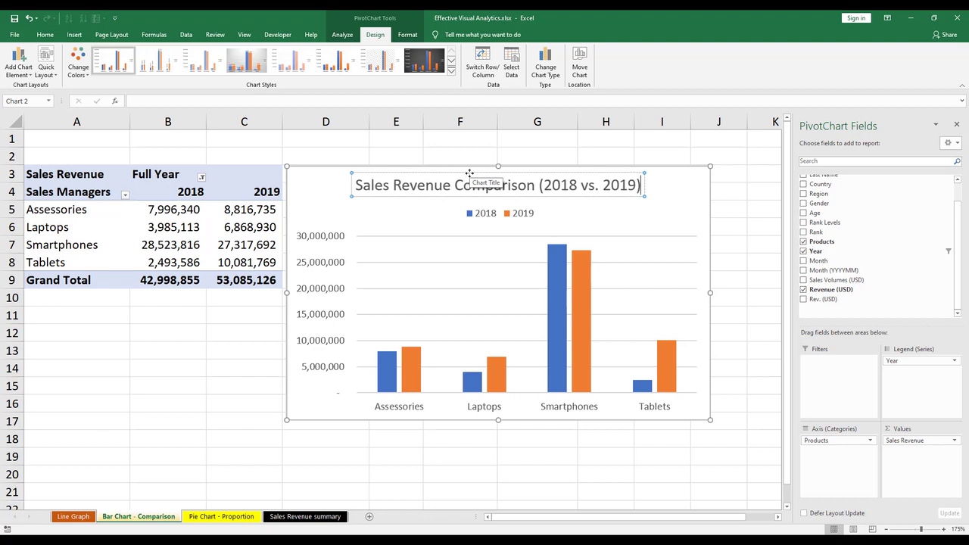
# Make the column chart's title bold and underlined.
pyautogui.tripleClick(456, 182)
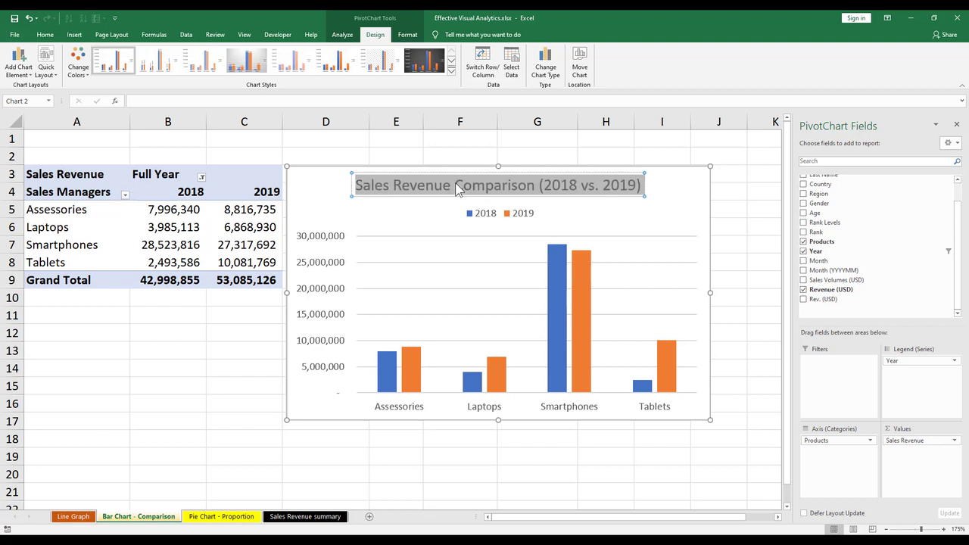
pyautogui.hotkey('ctrl', 'b')
pyautogui.hotkey('ctrl', 'u')
pyautogui.click(513, 154)
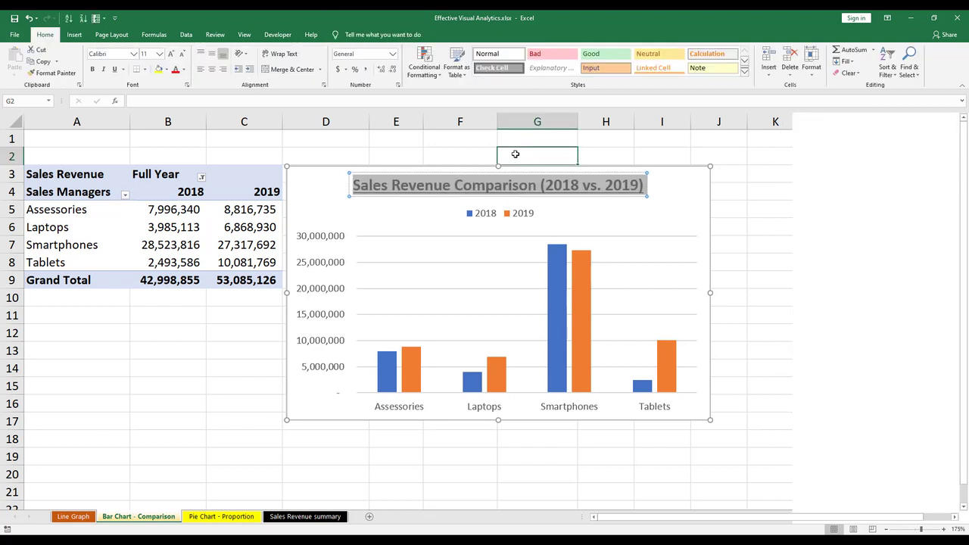
# Set the display units of the column chart's vertical axis to Millions.
pyautogui.click(326, 262)
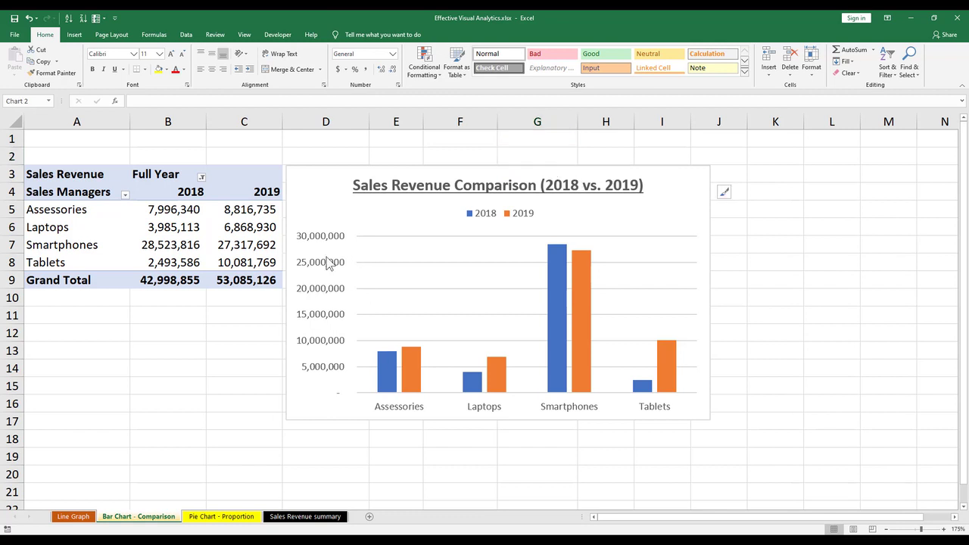
pyautogui.rightClick(326, 263)
pyautogui.click(373, 369)
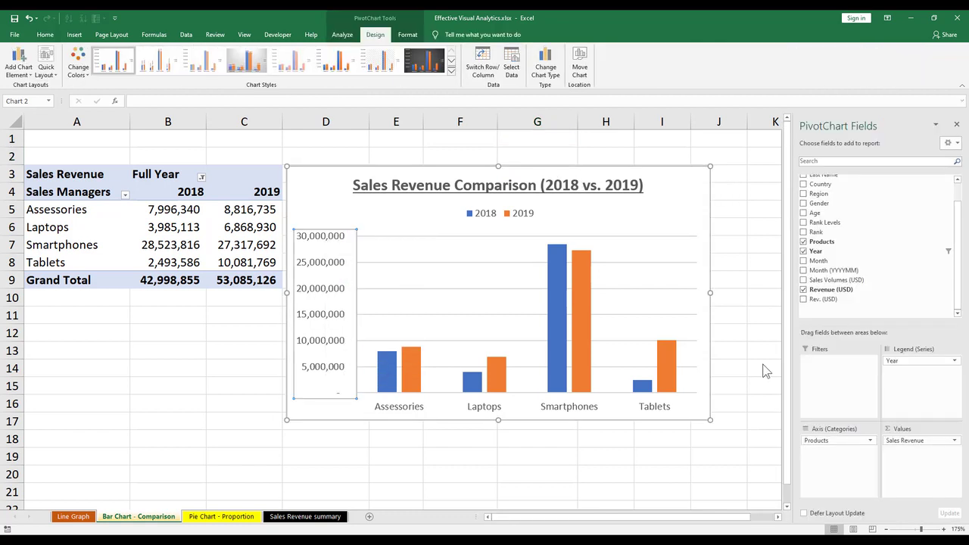
pyautogui.click(947, 330)
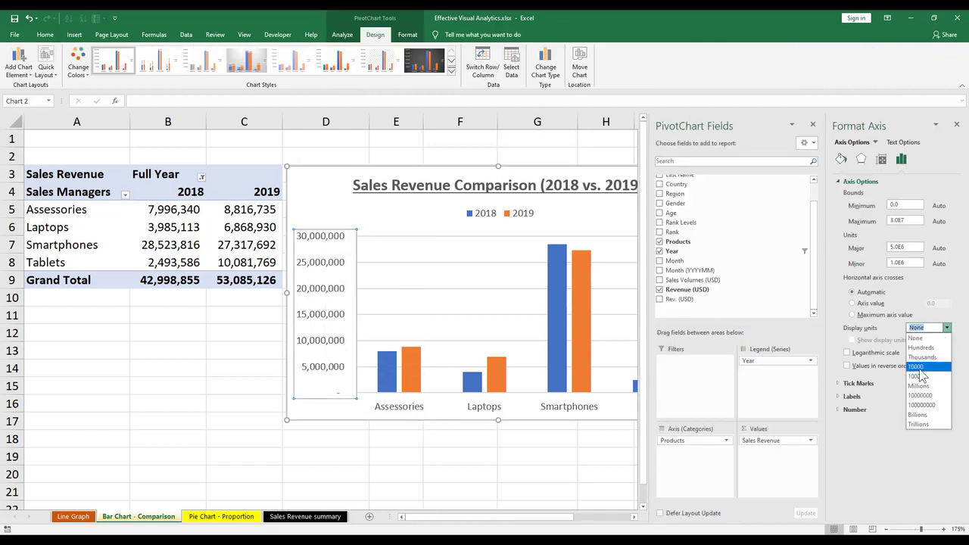
pyautogui.click(925, 385)
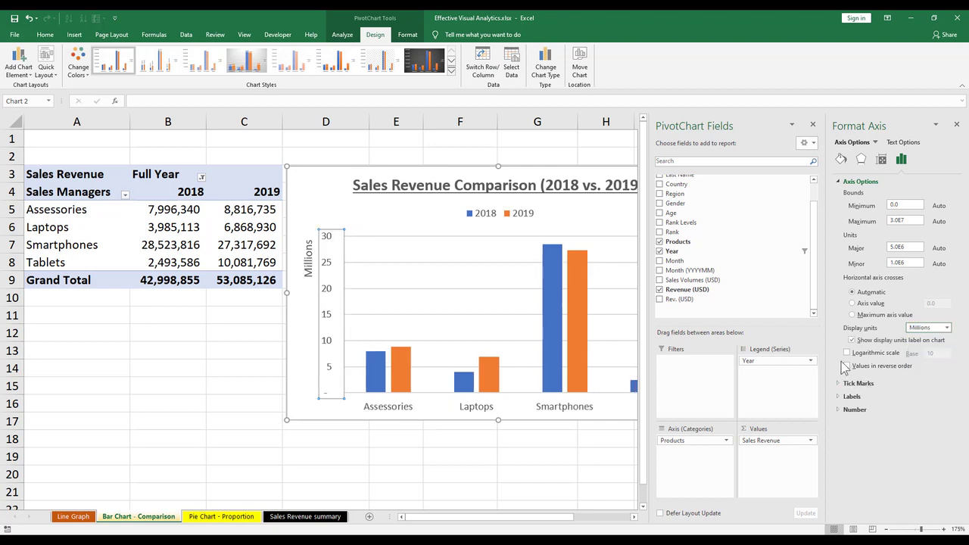
pyautogui.click(539, 454)
# Add Outside End data labels to both the 2018 and 2019 column series.
pyautogui.click(383, 382)
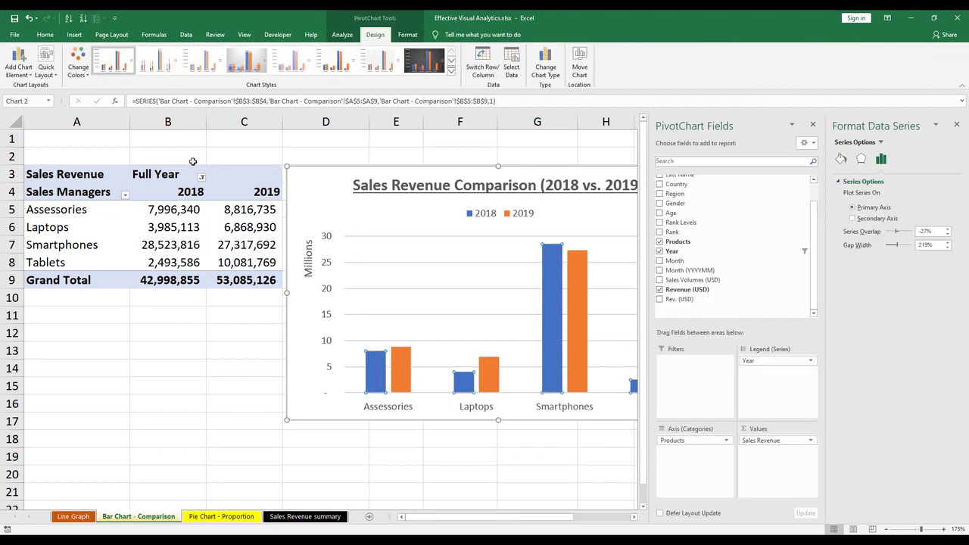
pyautogui.click(19, 60)
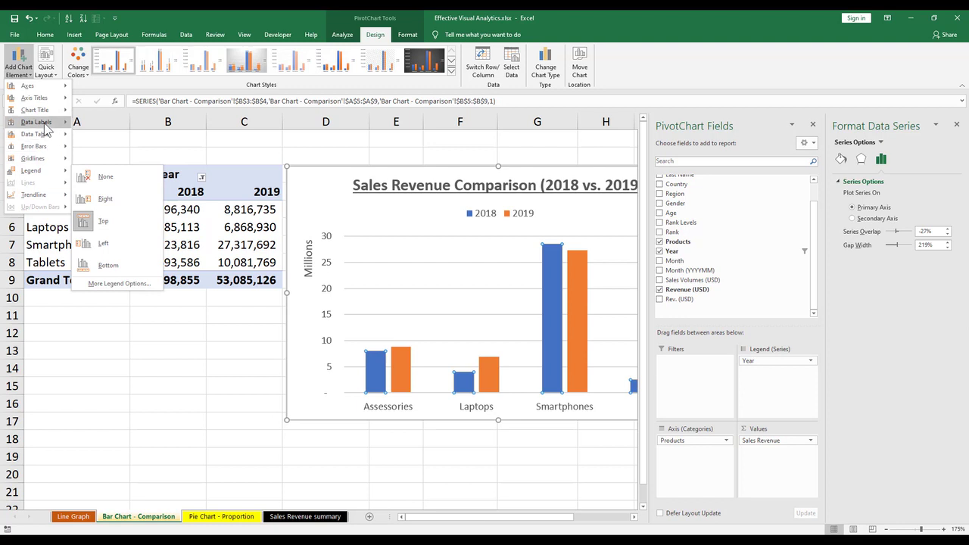
pyautogui.moveTo(44, 122)
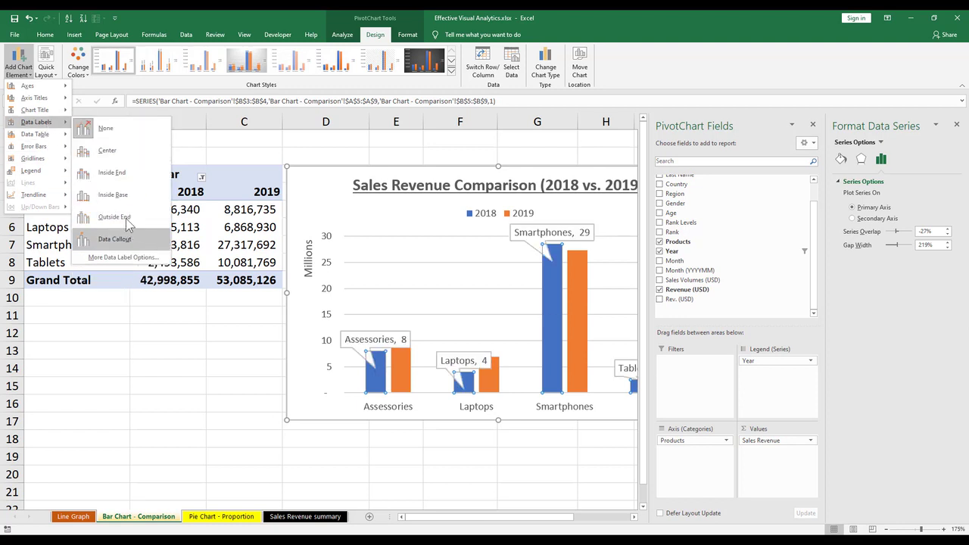
pyautogui.click(127, 217)
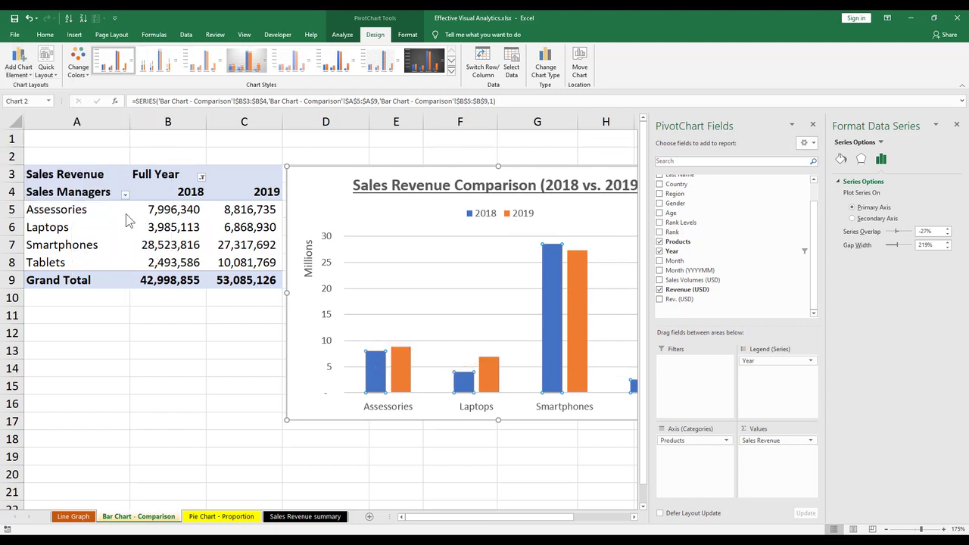
pyautogui.click(401, 366)
pyautogui.click(19, 61)
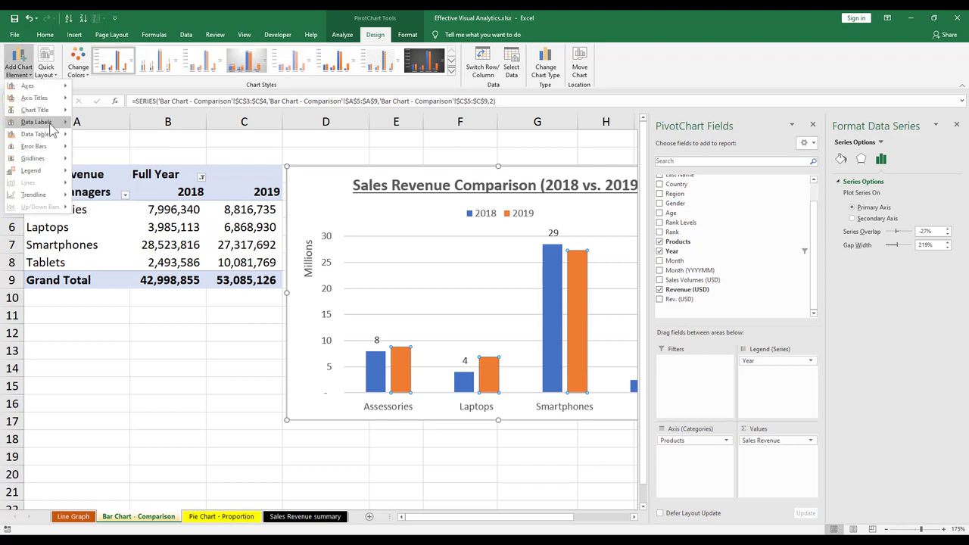
pyautogui.moveTo(51, 129)
pyautogui.click(112, 217)
pyautogui.click(448, 454)
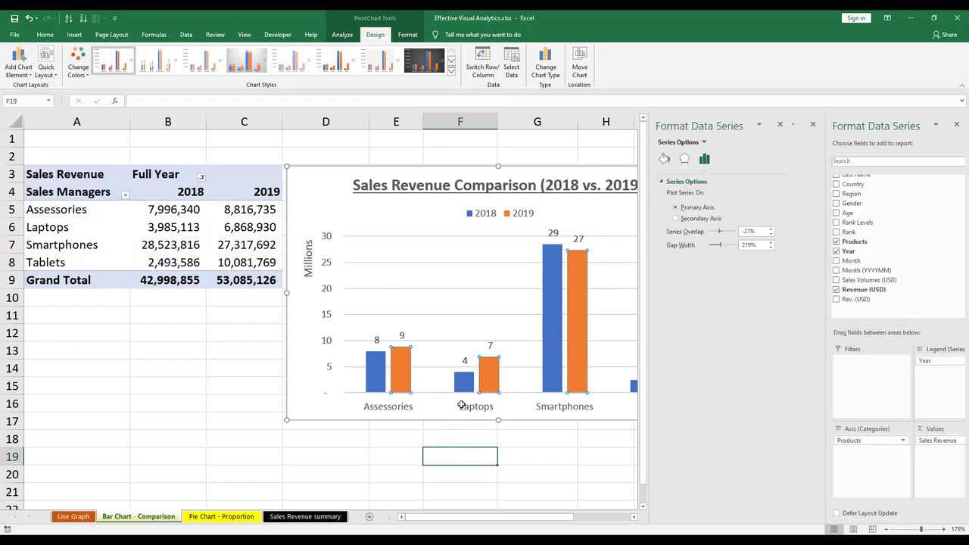
# Format the chart's major gridlines as dashed lines with 60% transparency.
pyautogui.click(603, 267)
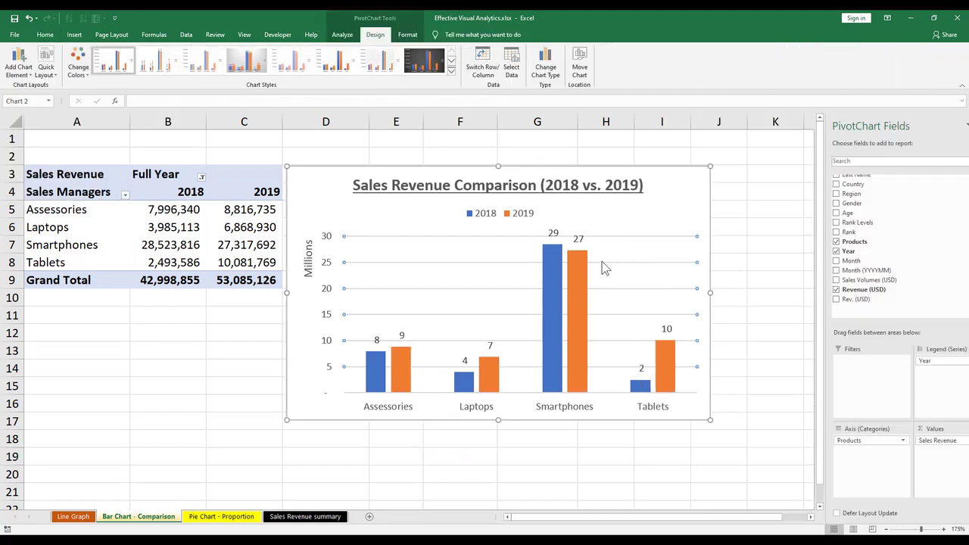
pyautogui.doubleClick(603, 267)
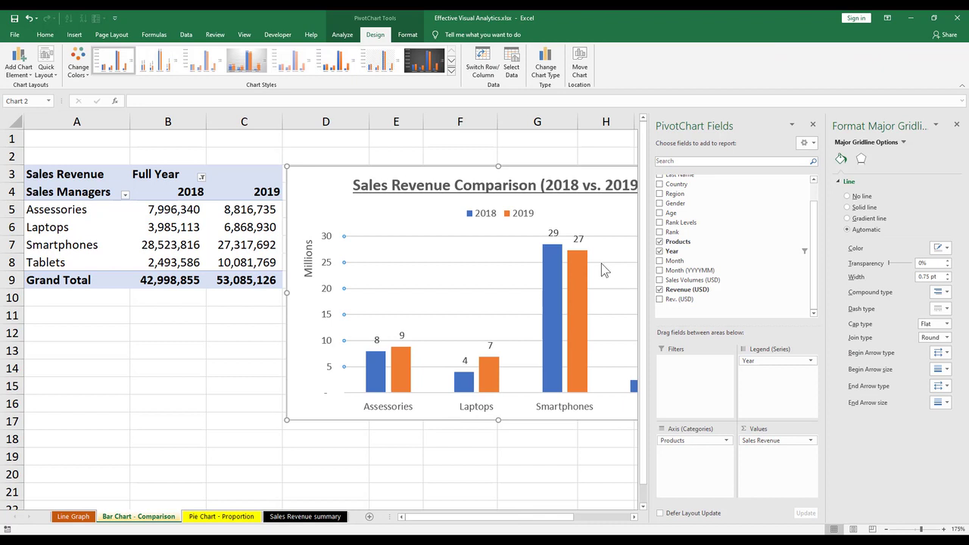
pyautogui.click(921, 262)
pyautogui.write('60')
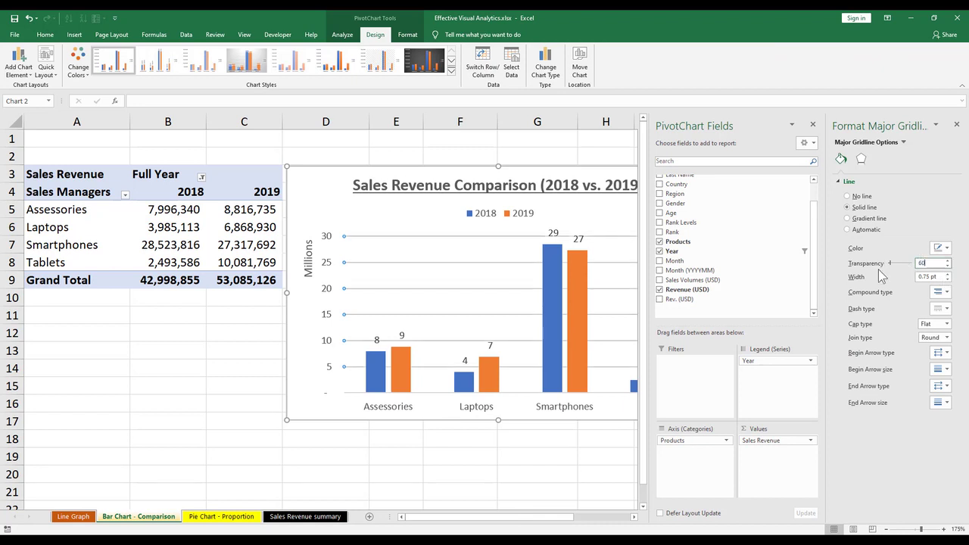
pyautogui.click(944, 294)
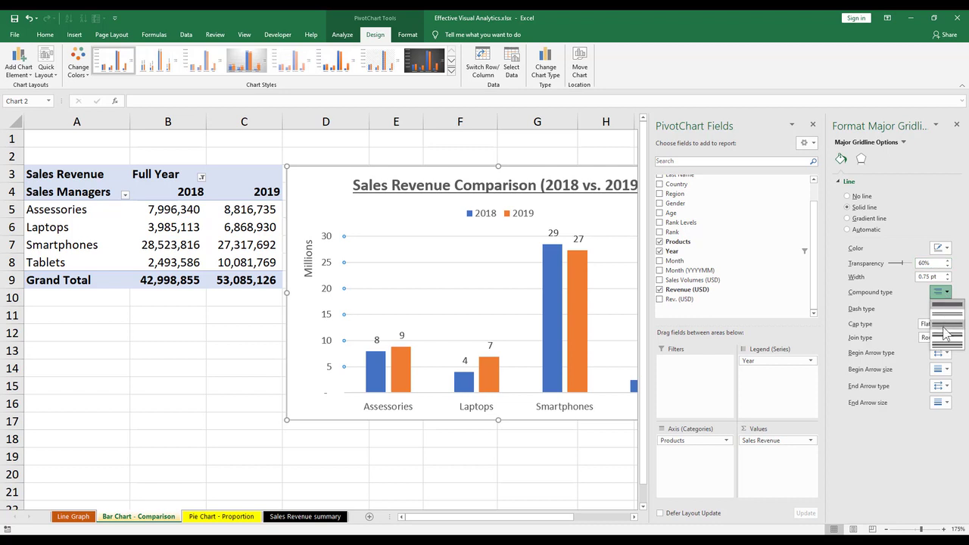
pyautogui.click(898, 312)
pyautogui.click(941, 312)
pyautogui.click(939, 346)
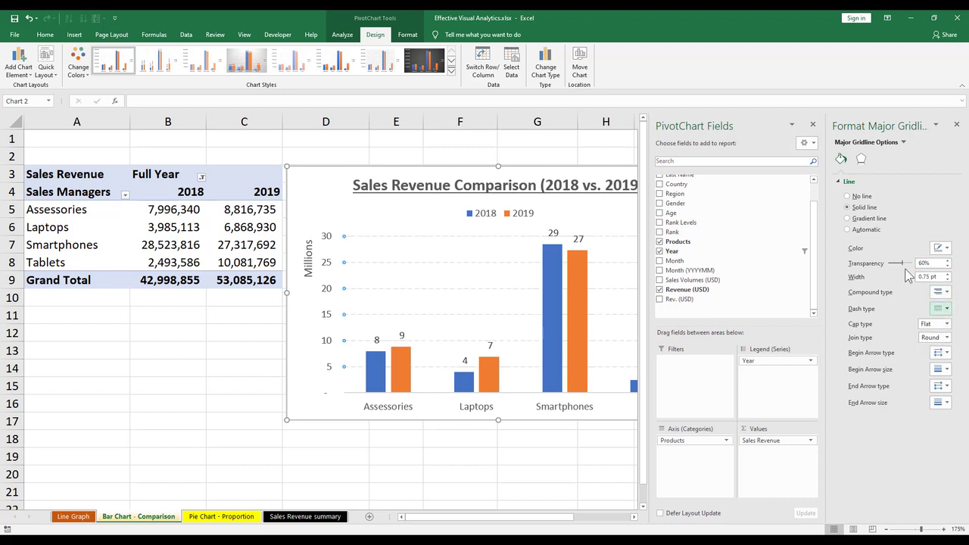
# Set the transparency of the major gridlines to 80%.
pyautogui.moveTo(929, 262); pyautogui.dragTo(913, 264)
pyautogui.write('80')
pyautogui.click(569, 442)
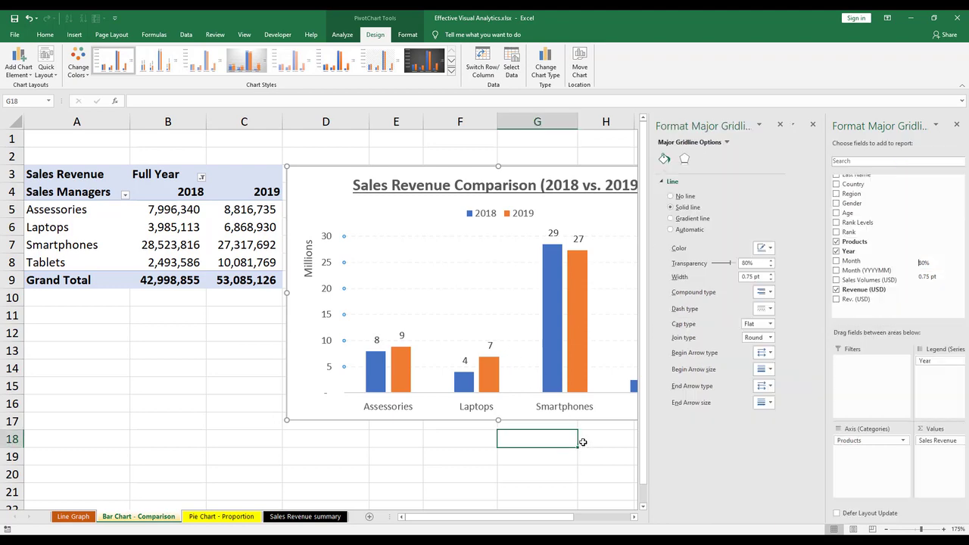
# Close the PivotChart field list and shift the column chart slightly away from the pivot table.
pyautogui.click(691, 227)
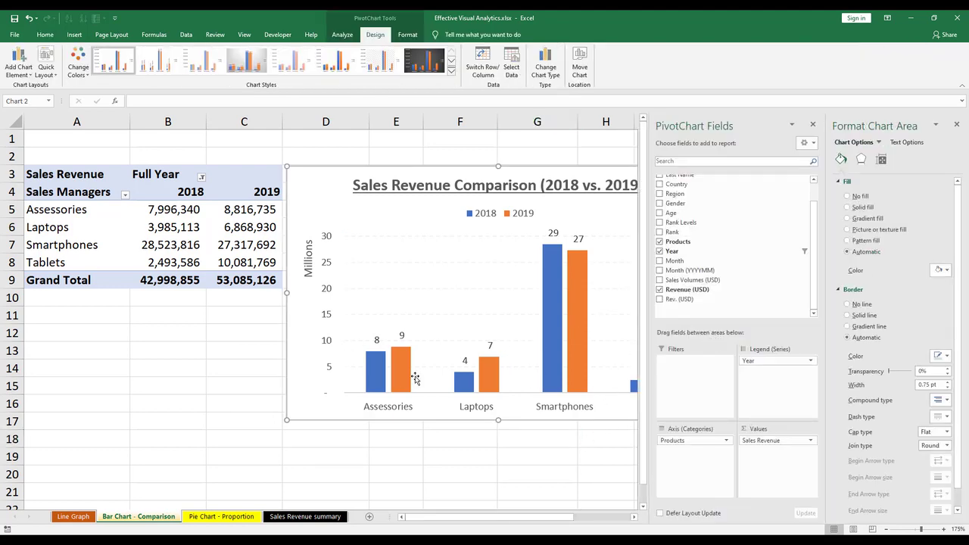
pyautogui.click(813, 124)
pyautogui.click(717, 244)
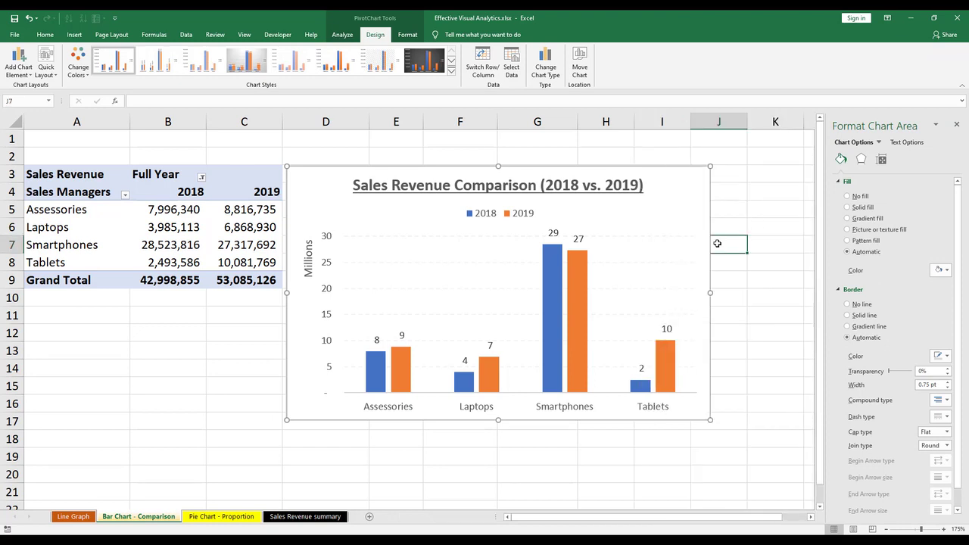
pyautogui.moveTo(701, 244); pyautogui.dragTo(716, 242)
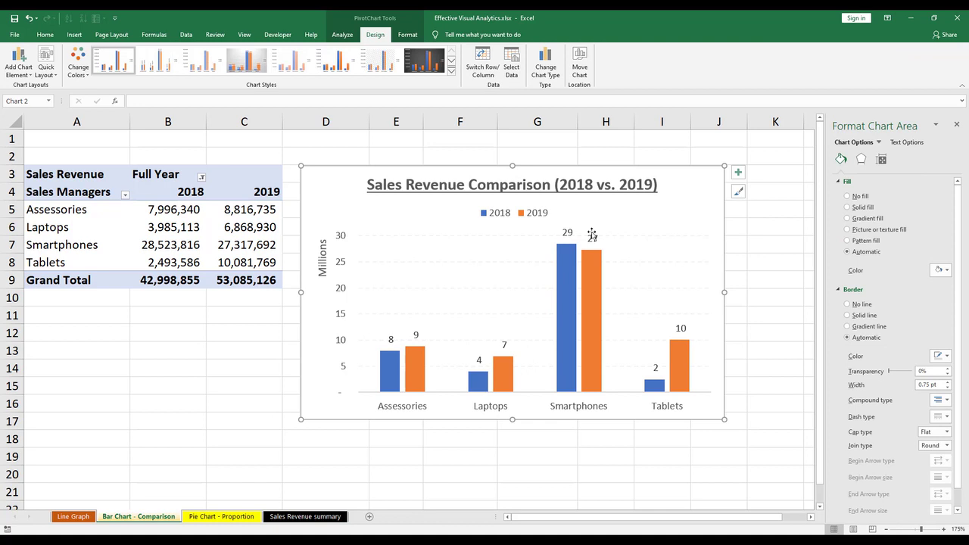
# Make the data labels of both series bold and narrow the column chart from its left edge.
pyautogui.click(573, 234)
pyautogui.click(691, 219)
pyautogui.moveTo(301, 291); pyautogui.dragTo(339, 292)
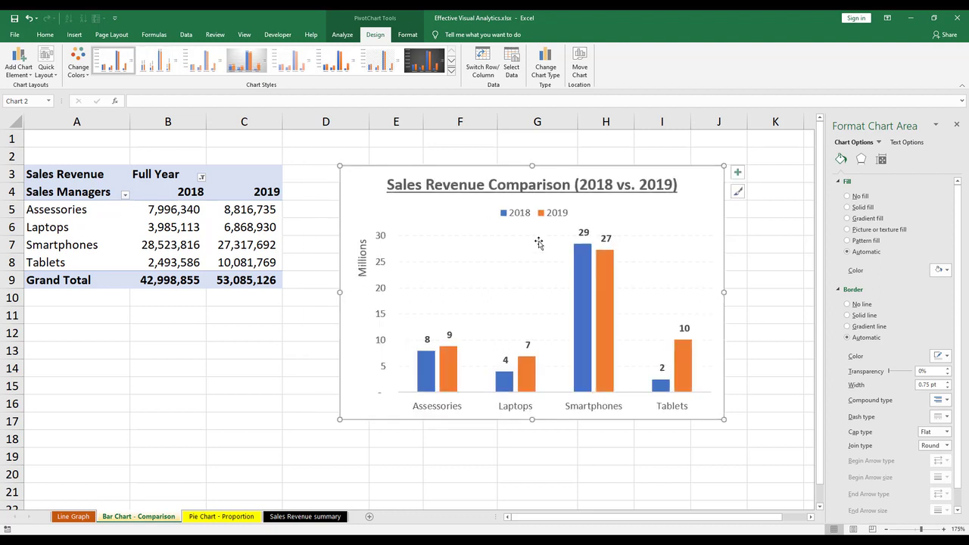
# Shorten and widen the column chart and place it below the pivot table, starting at row 11 and the left edge of column D.
pyautogui.moveTo(557, 168); pyautogui.dragTo(587, 167)
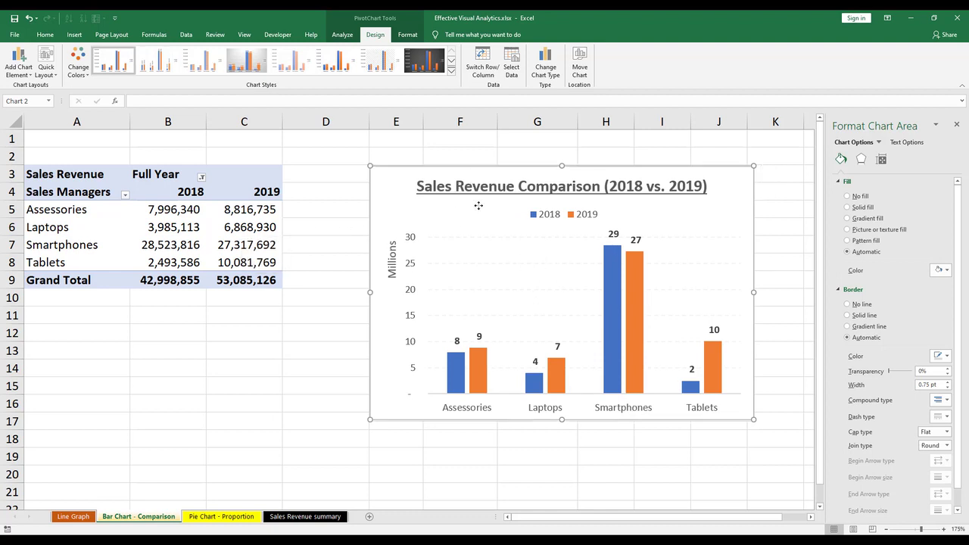
pyautogui.moveTo(470, 174); pyautogui.dragTo(433, 232)
pyautogui.moveTo(336, 225); pyautogui.dragTo(298, 307)
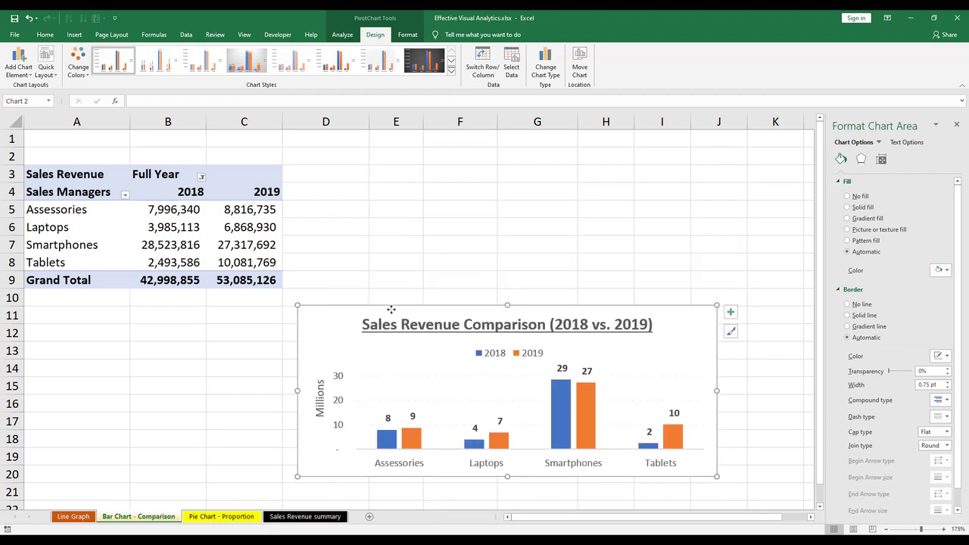
pyautogui.moveTo(390, 310); pyautogui.dragTo(376, 314)
# Display the pivot field list and move the column chart left so it sits directly below the pivot table.
pyautogui.click(259, 242)
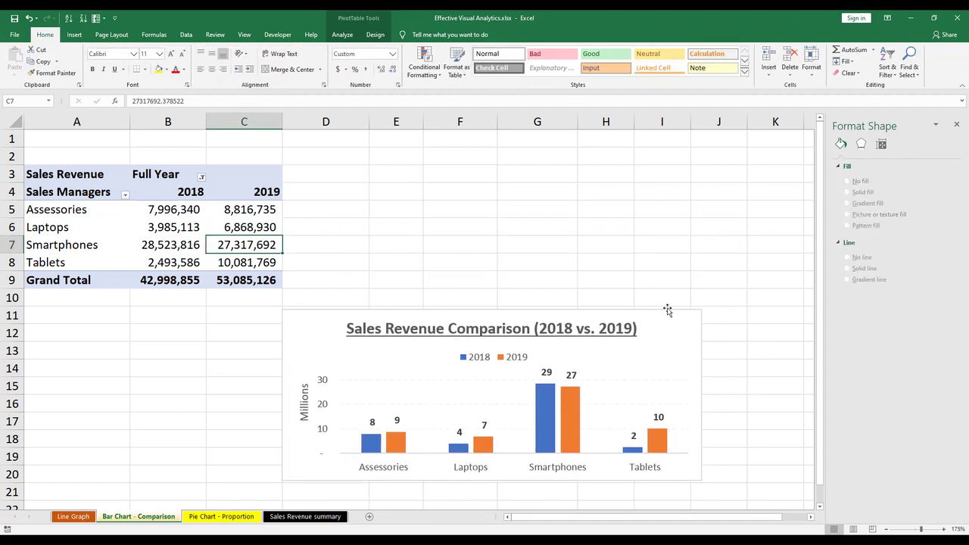
pyautogui.click(212, 221)
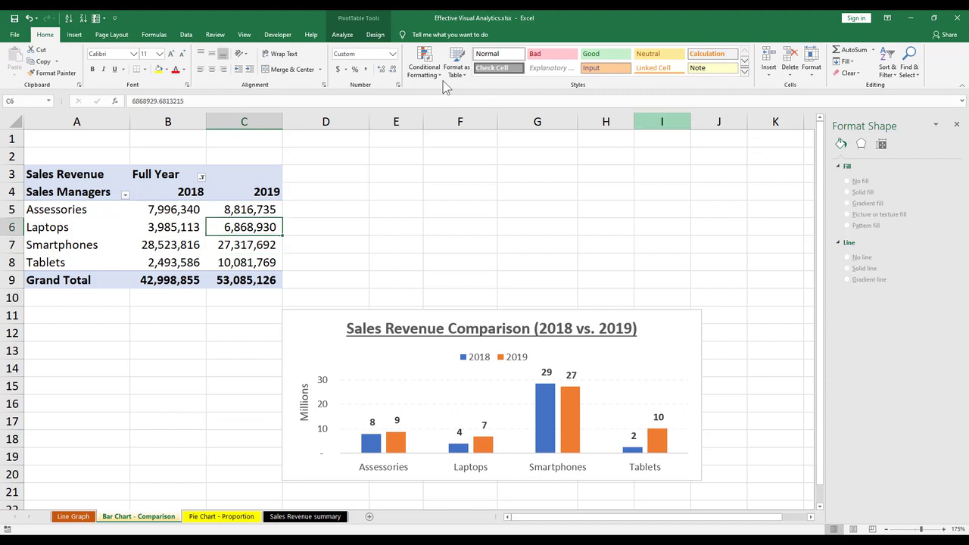
pyautogui.click(375, 35)
pyautogui.click(342, 35)
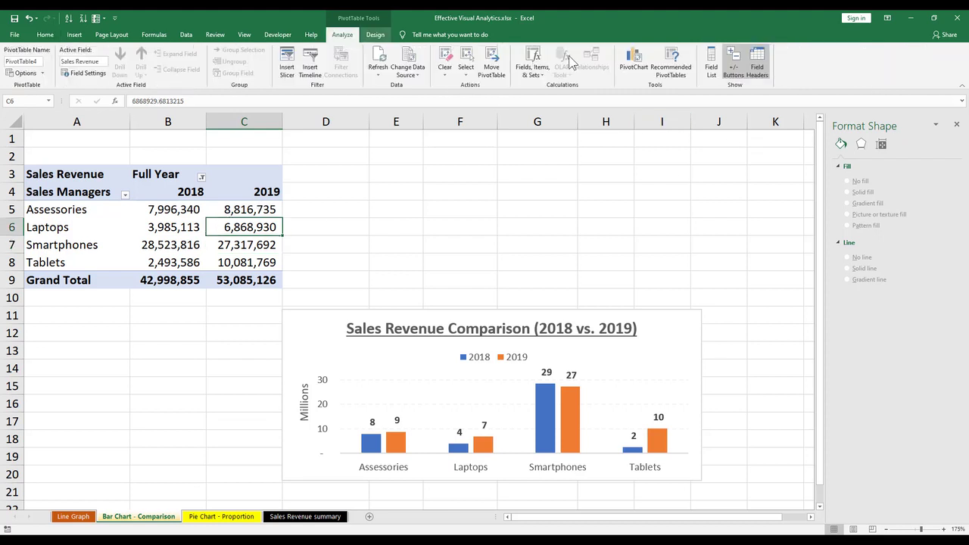
pyautogui.click(721, 76)
pyautogui.moveTo(431, 318); pyautogui.dragTo(253, 318)
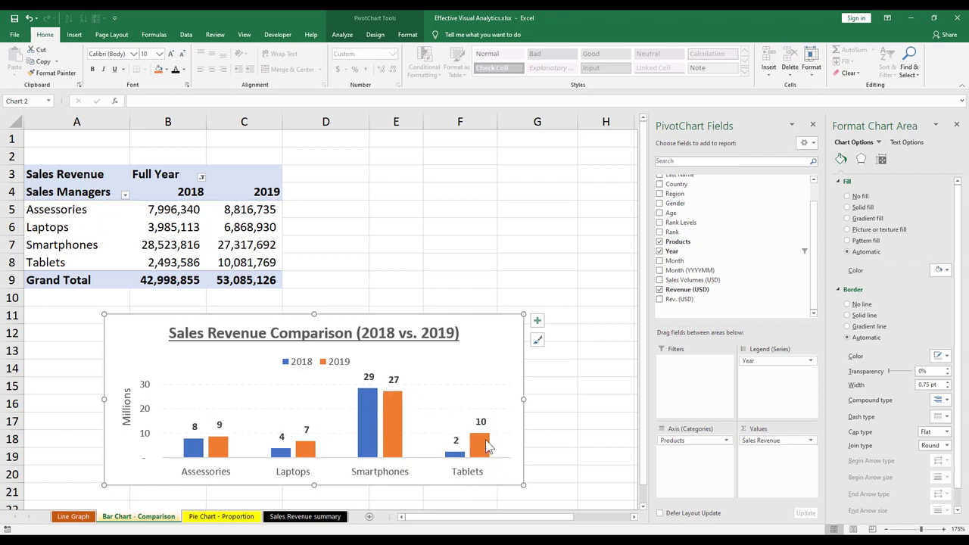
# Add the Revenue (USD) field to the pivot values a second time, below Sales Revenue.
pyautogui.moveTo(477, 442)
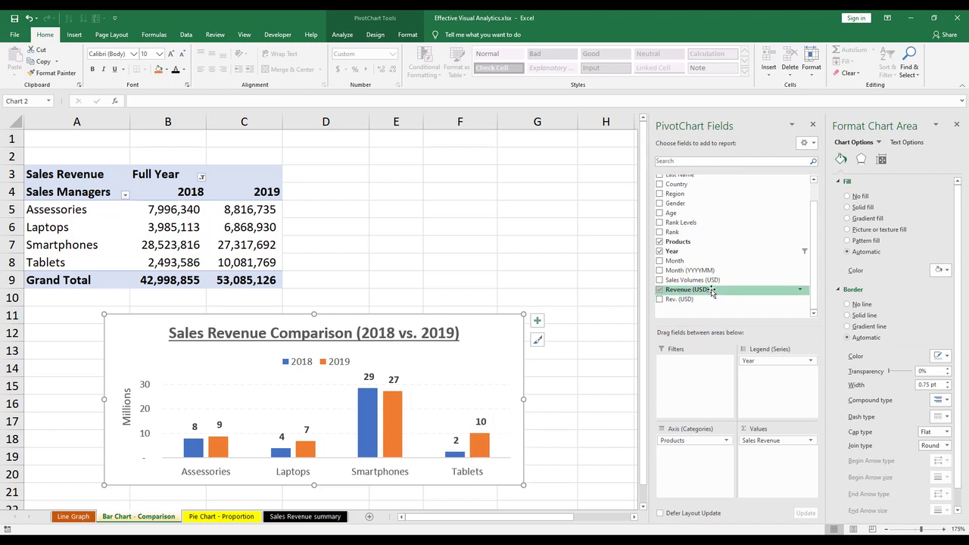
pyautogui.moveTo(711, 291); pyautogui.dragTo(787, 453)
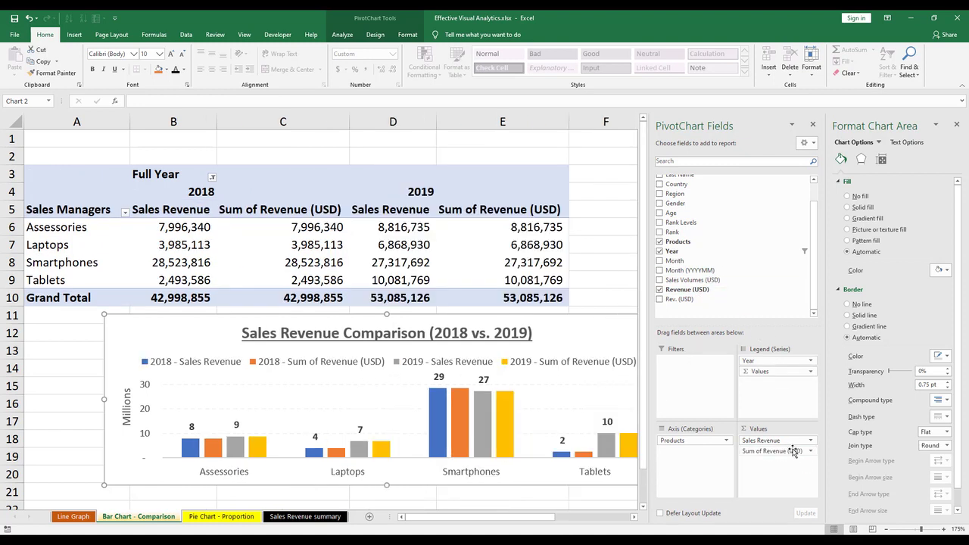
pyautogui.click(337, 227)
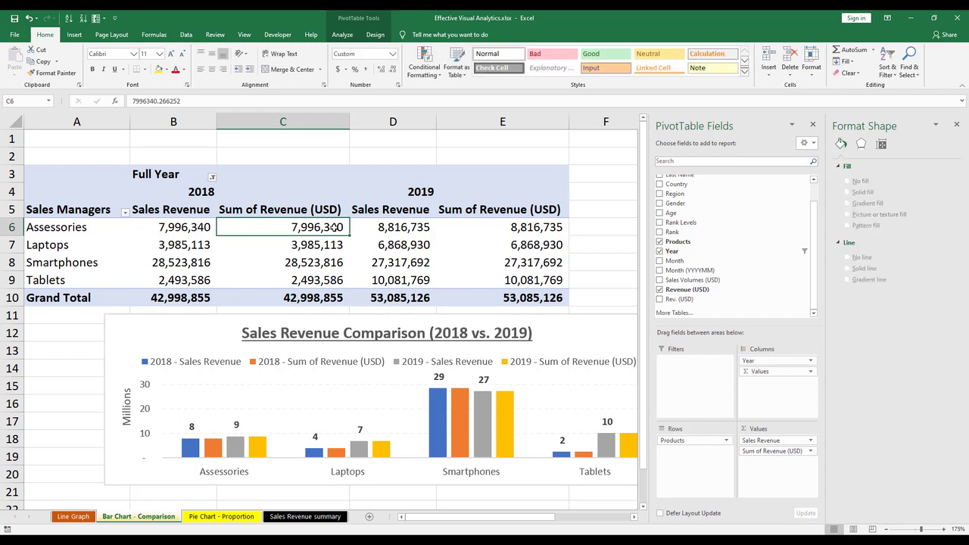
# Show the Sum of Revenue (USD) values as % Difference From, with Year as base field and 2018 as base item.
pyautogui.doubleClick(787, 453)
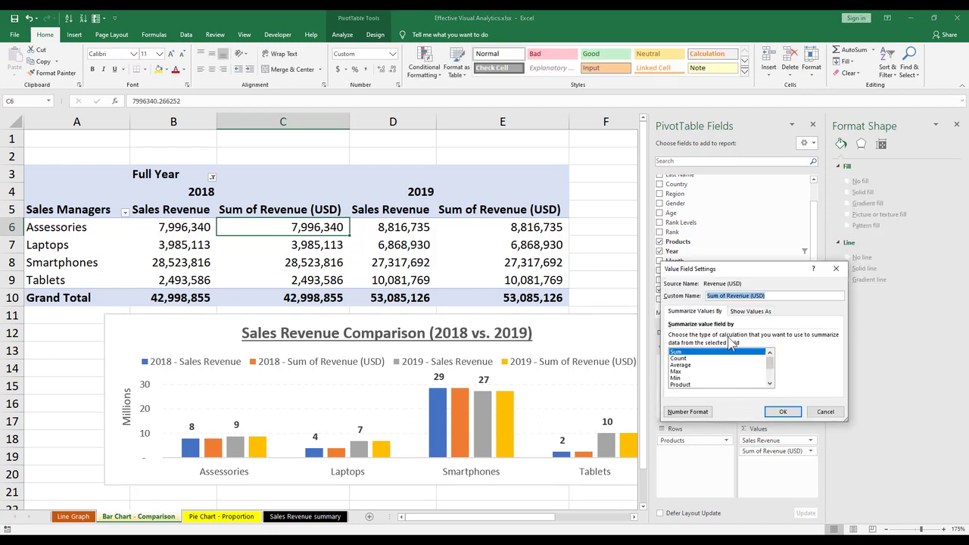
pyautogui.click(750, 312)
pyautogui.click(763, 337)
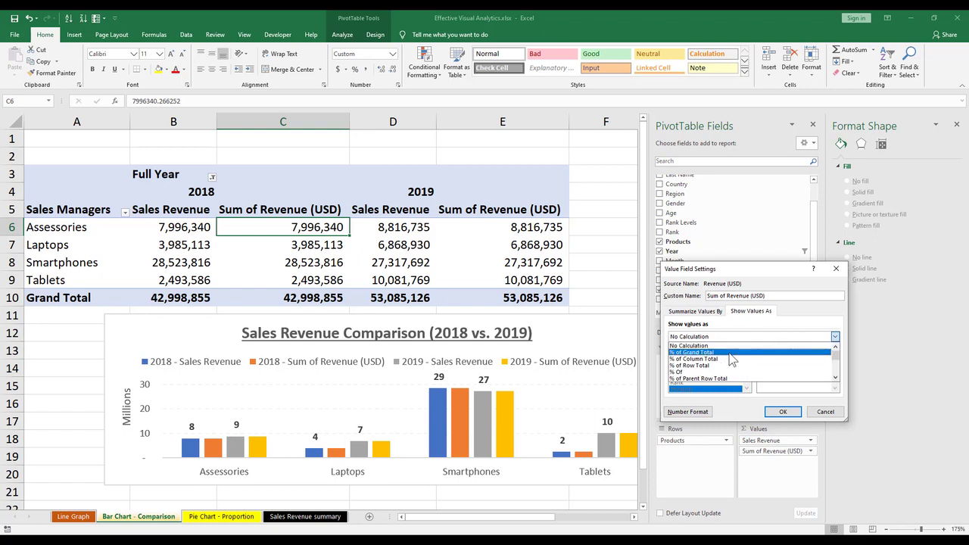
pyautogui.scroll(-2, 712, 371)
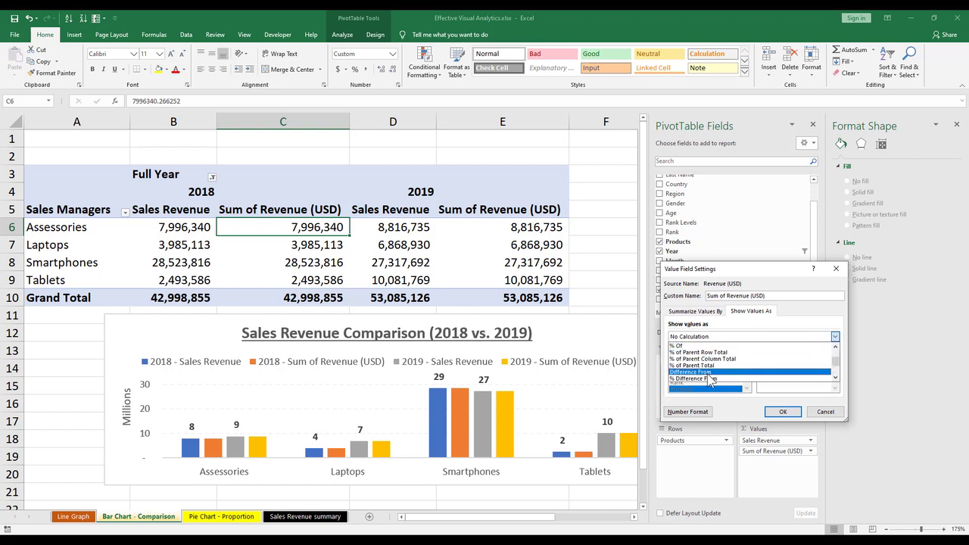
pyautogui.click(708, 379)
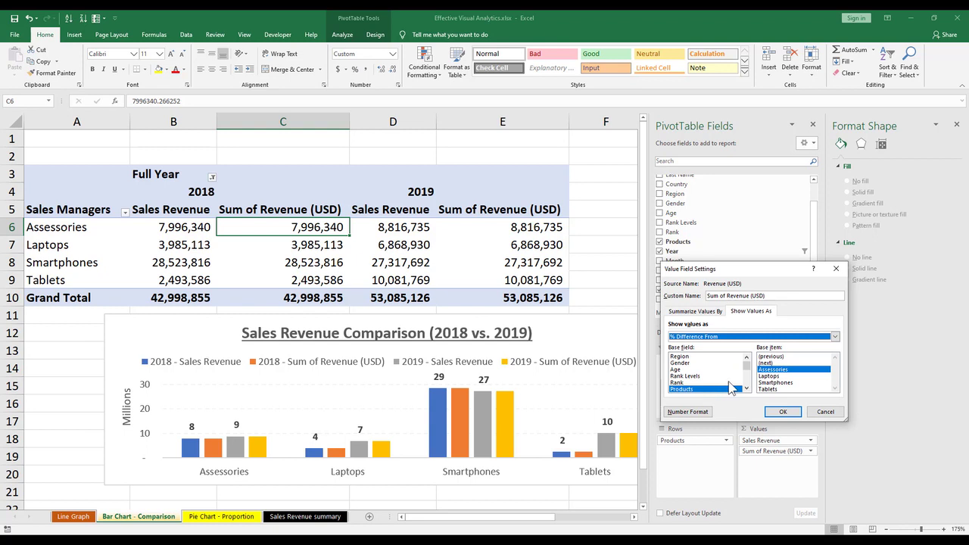
pyautogui.click(747, 387)
pyautogui.click(746, 387)
pyautogui.click(747, 387)
pyautogui.click(680, 376)
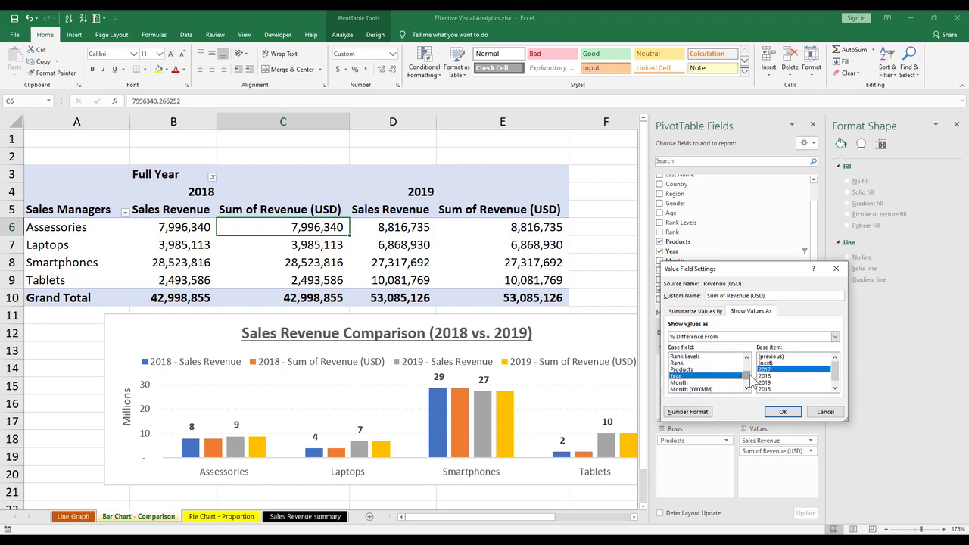
pyautogui.click(772, 376)
pyautogui.click(792, 411)
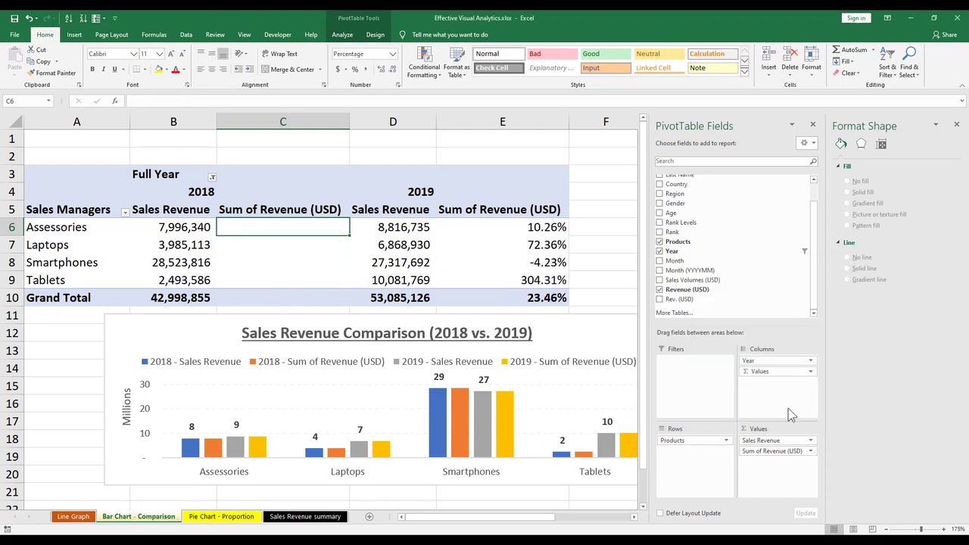
# Delete the 2018 - Sum of Revenue (USD) legend entry and plot the 2019 - Sum of Revenue (USD) series on the secondary axis.
pyautogui.click(345, 363)
pyautogui.click(345, 363)
pyautogui.press('Delete')
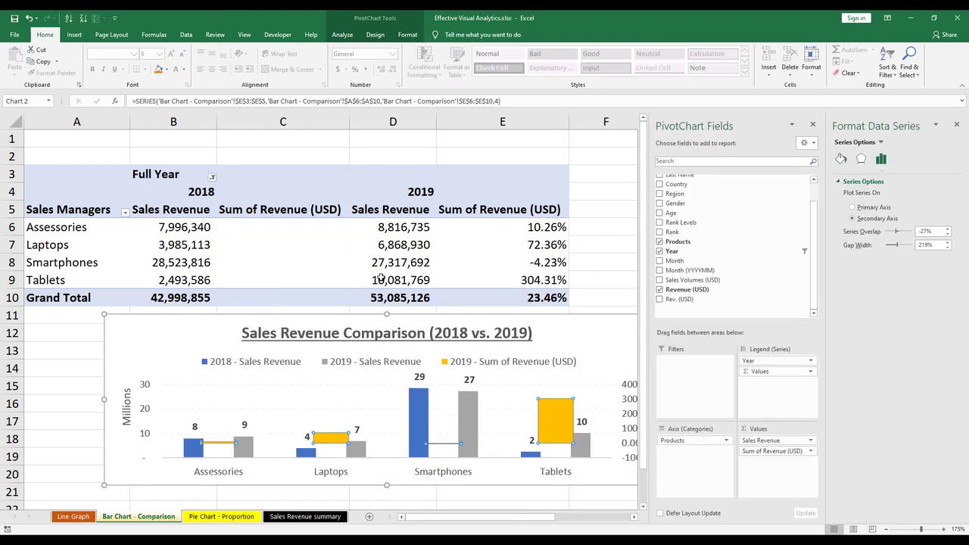
# Hide column C, which holds the empty 2018 Sum of Revenue (USD) values.
pyautogui.click(295, 213)
pyautogui.click(306, 121)
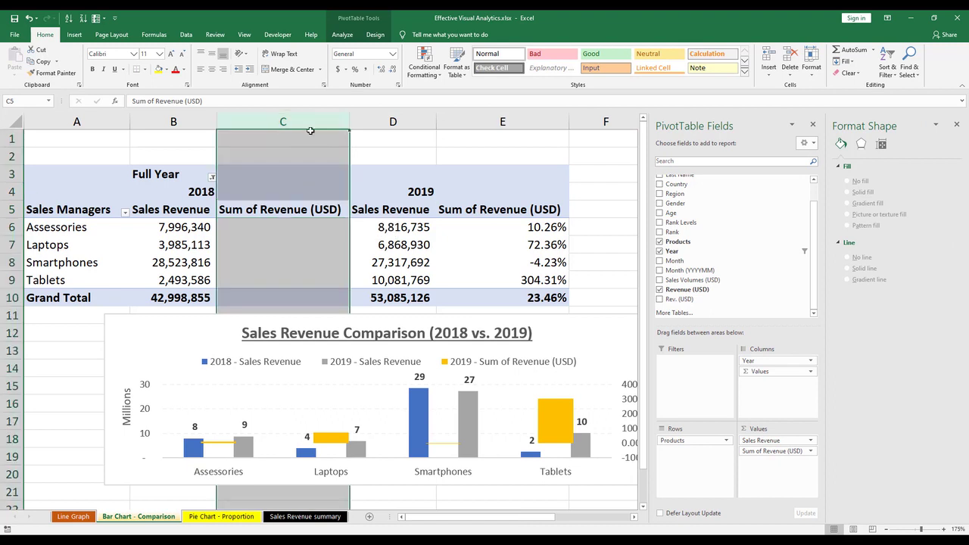
pyautogui.rightClick(320, 122)
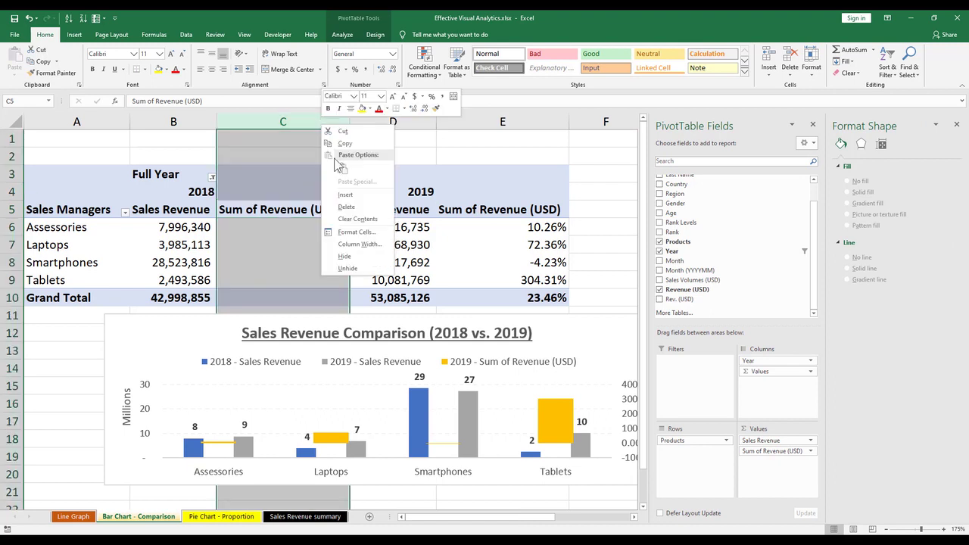
pyautogui.click(344, 256)
# Rename the Sum of Revenue (USD) header in E5 to YoY% and autofit the width of column E.
pyautogui.click(383, 210)
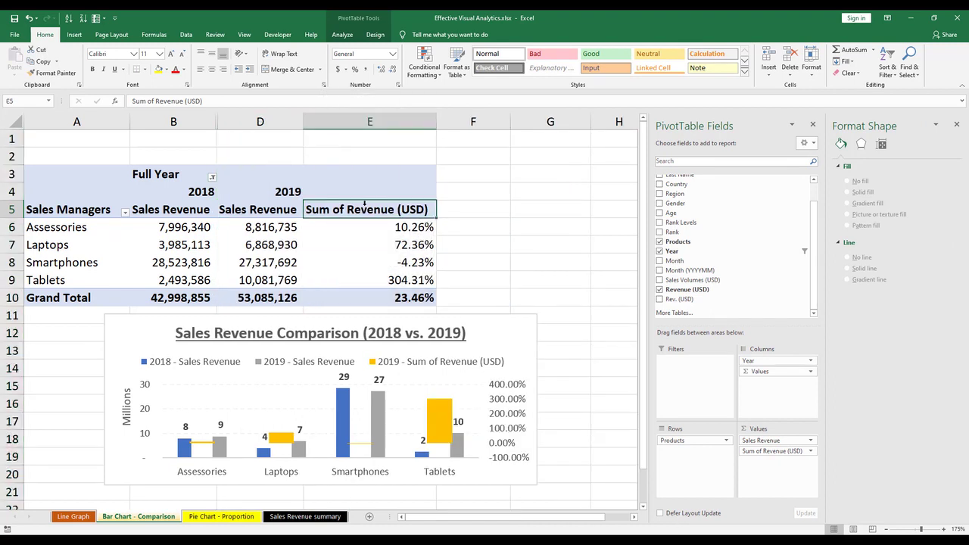
pyautogui.write('YoY%')
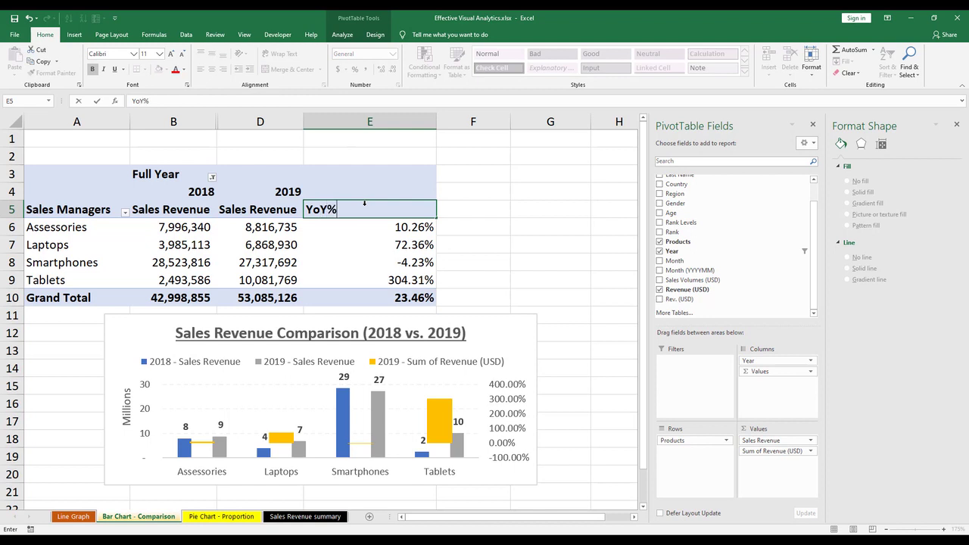
pyautogui.press('Return')
pyautogui.hotkey('ctrl', 'space')
pyautogui.hotkey('alt', 'h')
pyautogui.press('o')
pyautogui.press('i')
pyautogui.press('Return')
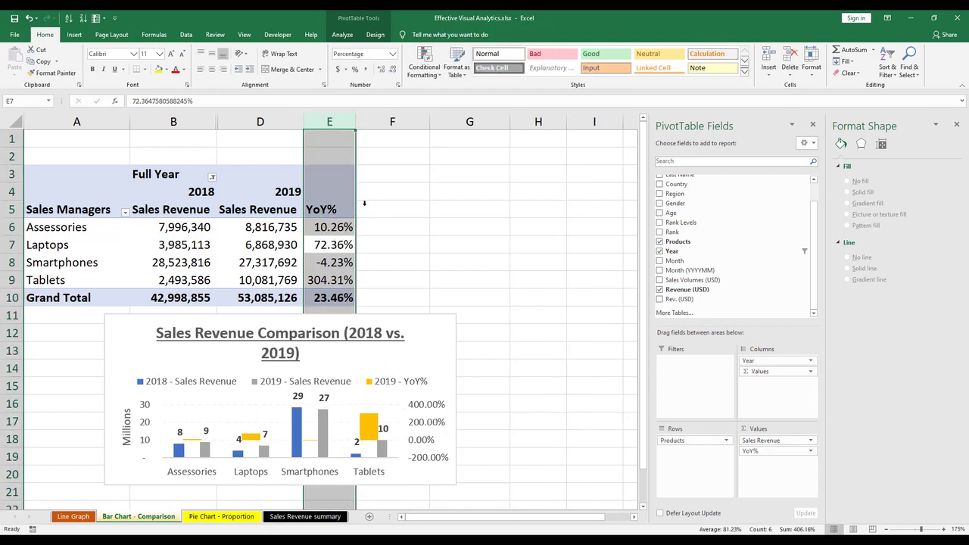
# Widen the chart from its right edge into column H so the title fits on one line.
pyautogui.click(426, 283)
pyautogui.click(432, 331)
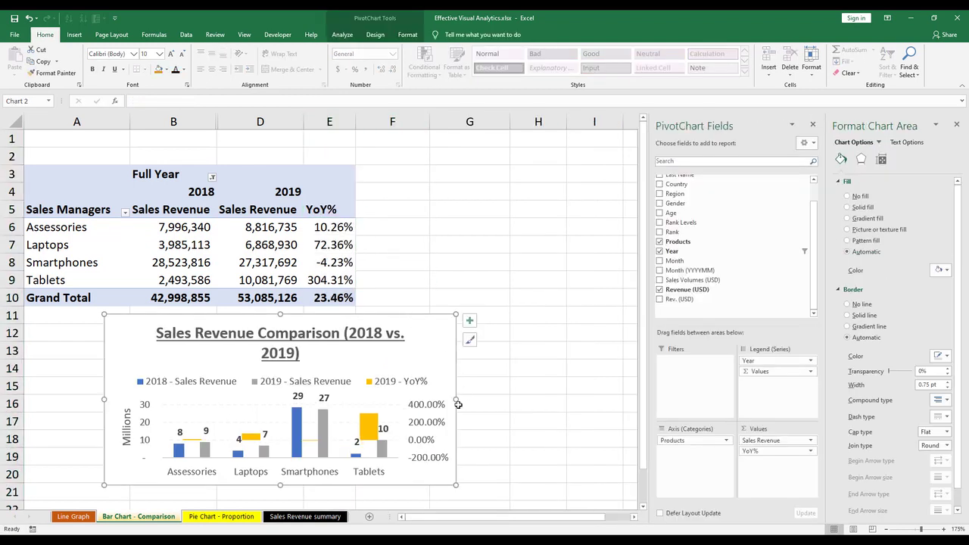
pyautogui.moveTo(476, 402); pyautogui.dragTo(552, 402)
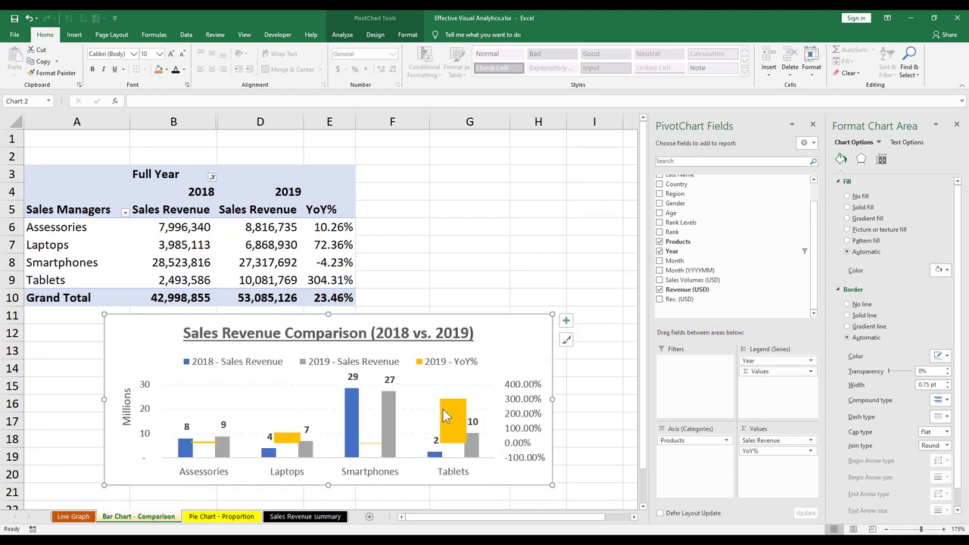
# Change the chart type of the 2019 - YoY% series to Line, keeping it on the secondary axis.
pyautogui.click(443, 409)
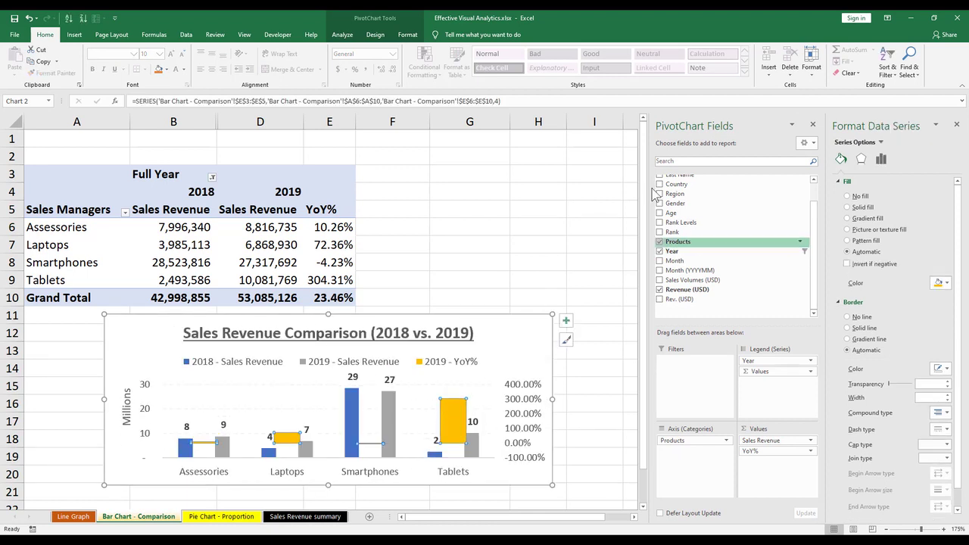
pyautogui.click(376, 34)
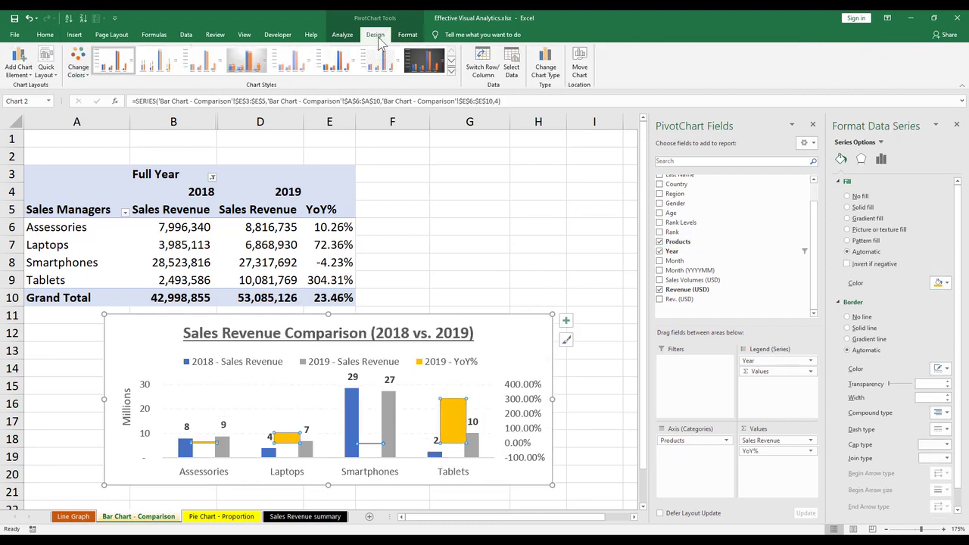
pyautogui.click(548, 67)
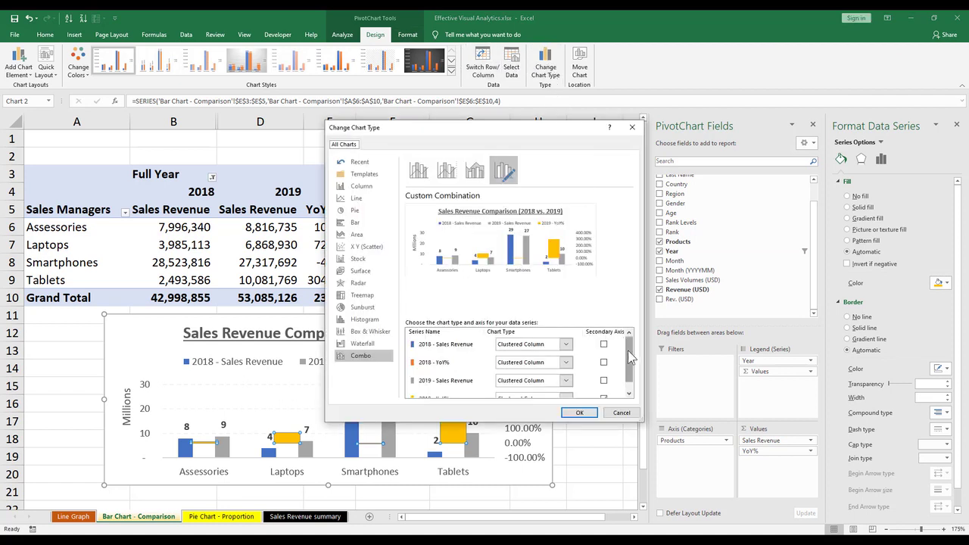
pyautogui.moveTo(628, 349); pyautogui.dragTo(629, 371)
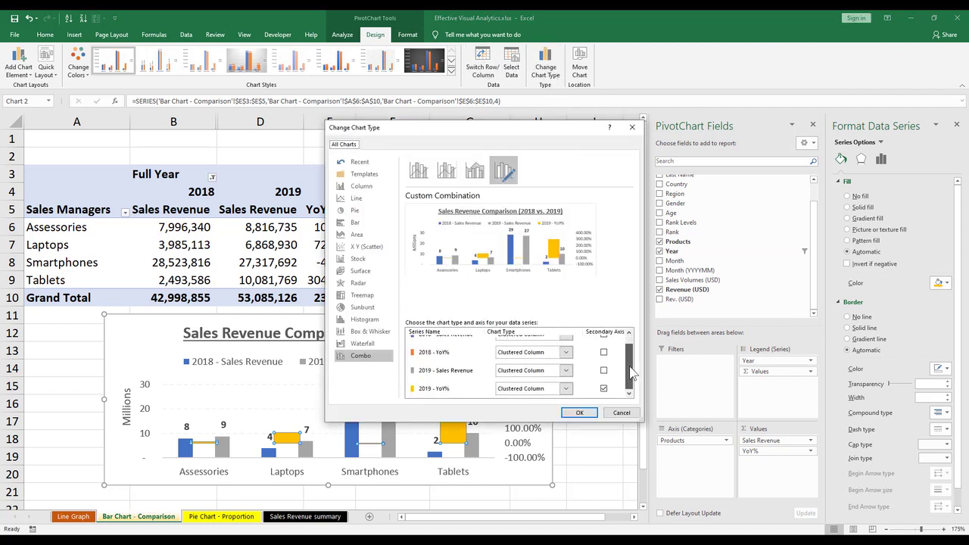
pyautogui.click(566, 389)
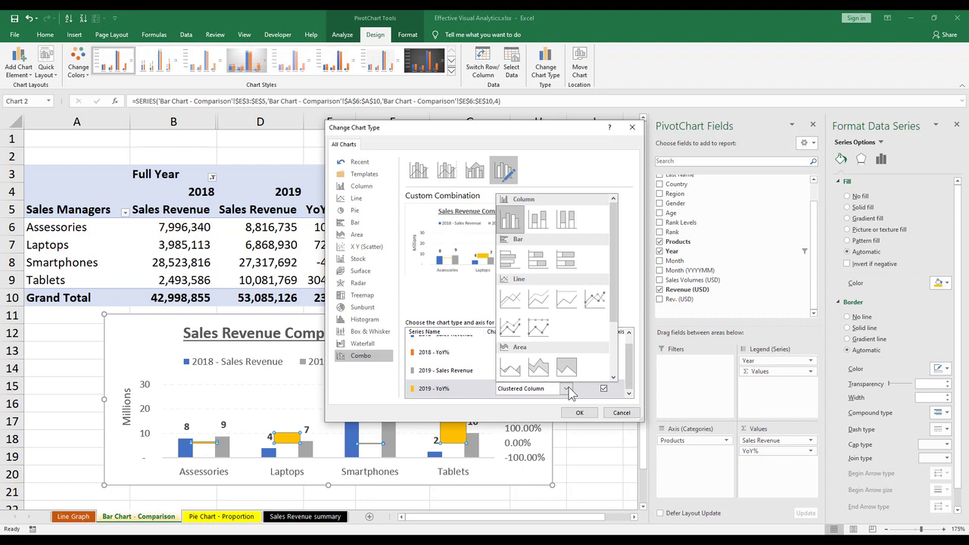
pyautogui.click(510, 299)
pyautogui.click(580, 411)
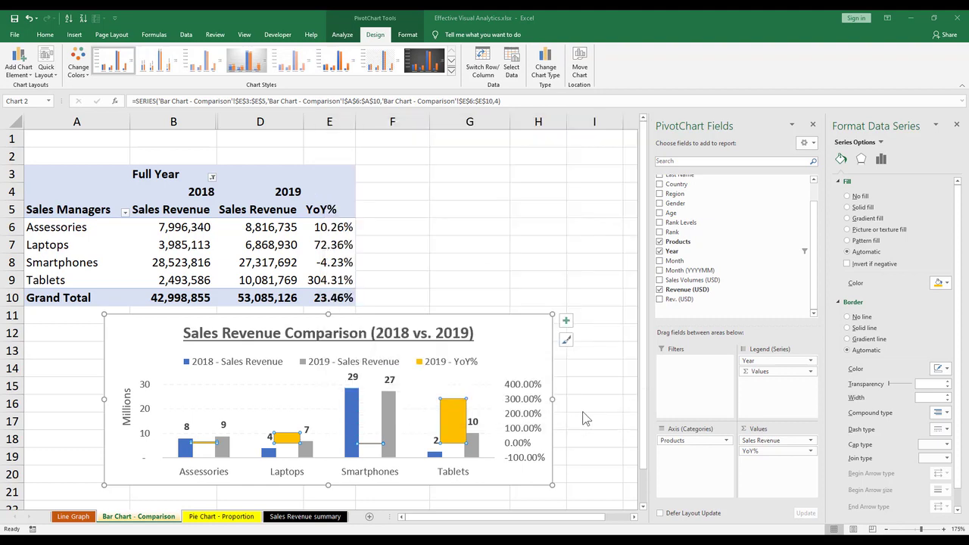
# Set the series overlap of the sales revenue columns to 50%.
pyautogui.click(390, 413)
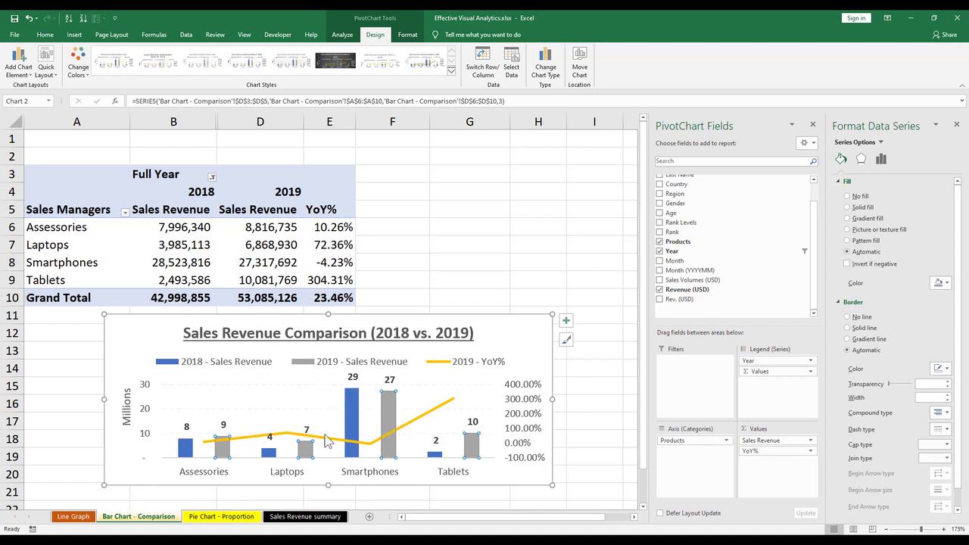
pyautogui.rightClick(397, 420)
pyautogui.click(453, 408)
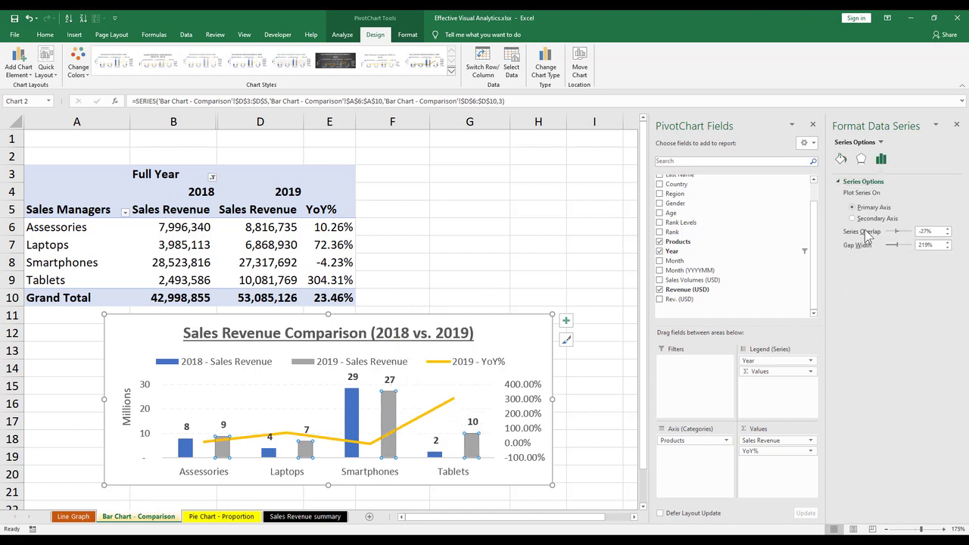
pyautogui.doubleClick(934, 230)
pyautogui.press('Return')
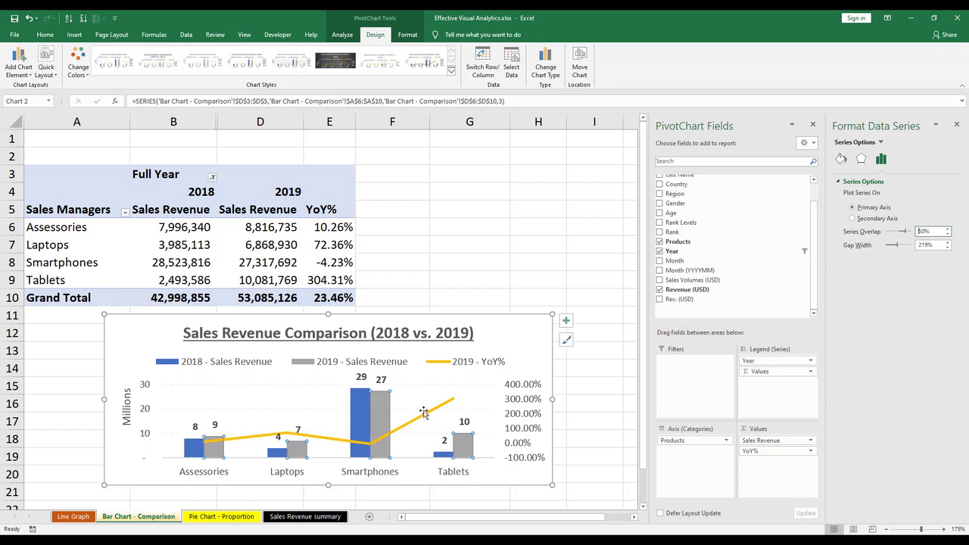
pyautogui.click(201, 449)
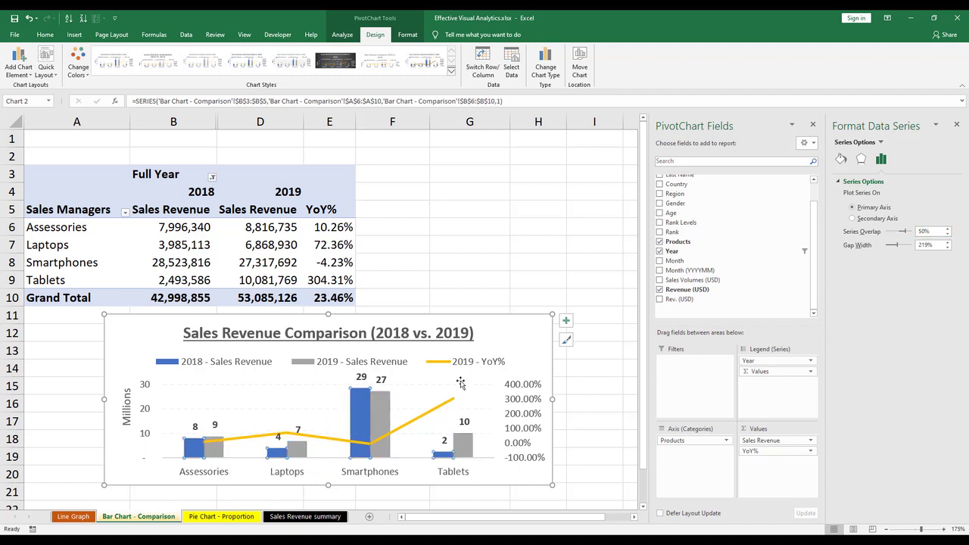
# Format the secondary percentage axis with 0 decimal places and select the 2019 sales revenue columns.
pyautogui.rightClick(524, 391)
pyautogui.click(555, 505)
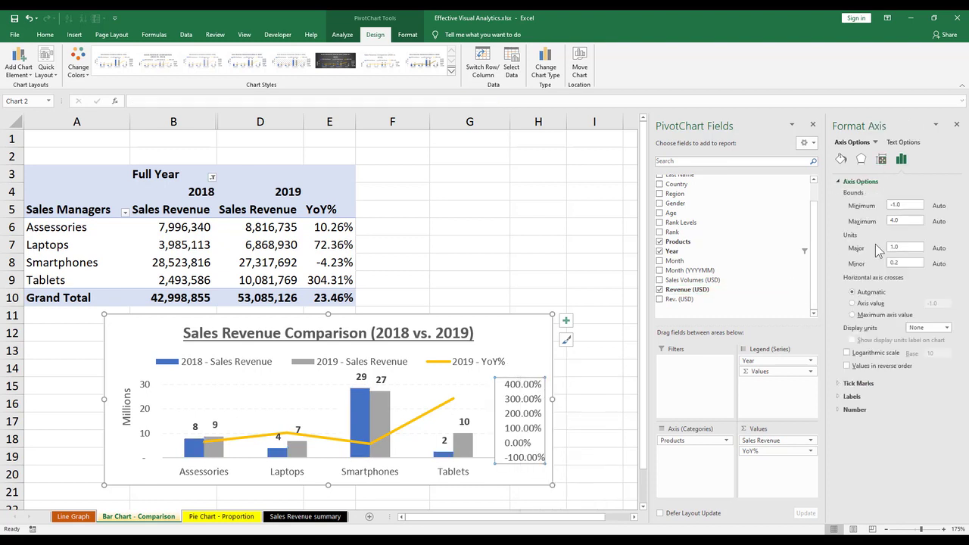
pyautogui.click(852, 409)
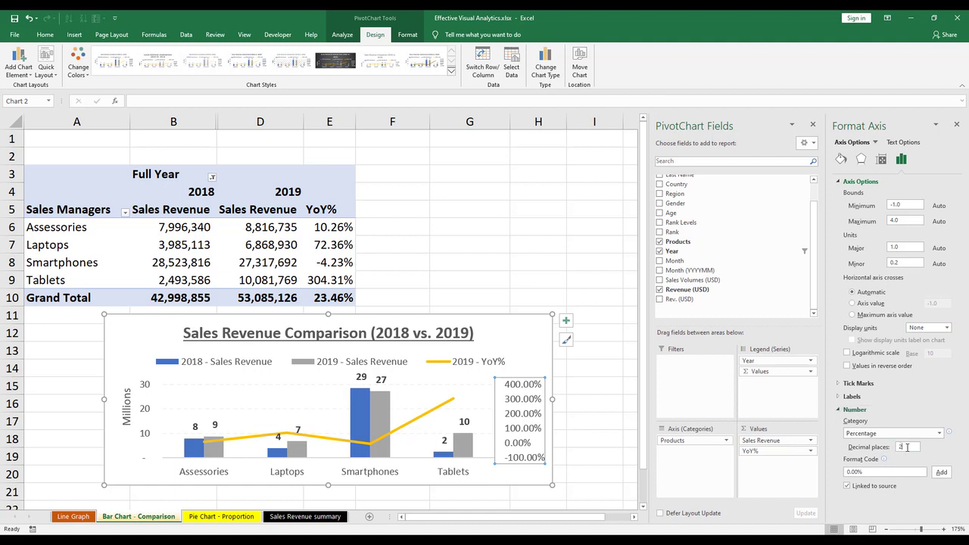
pyautogui.press('Return')
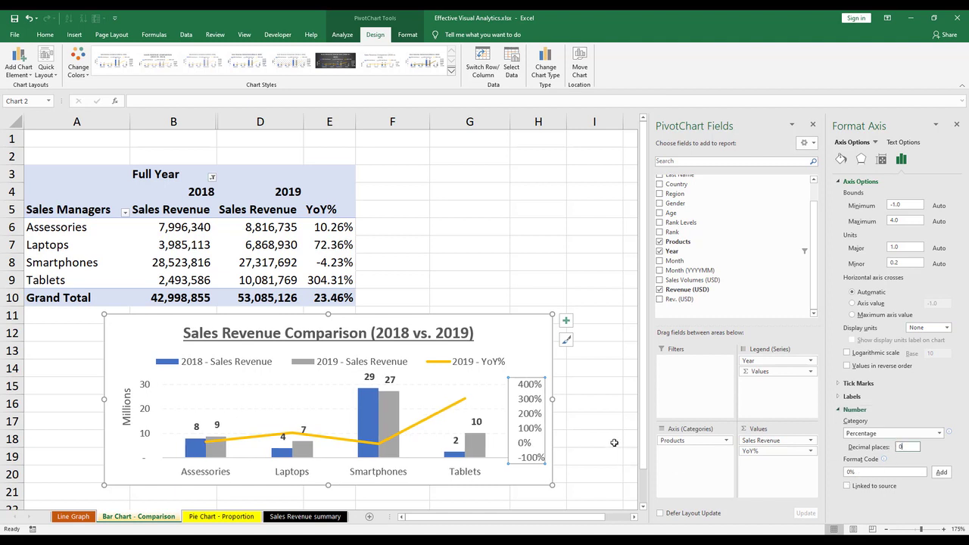
pyautogui.click(388, 415)
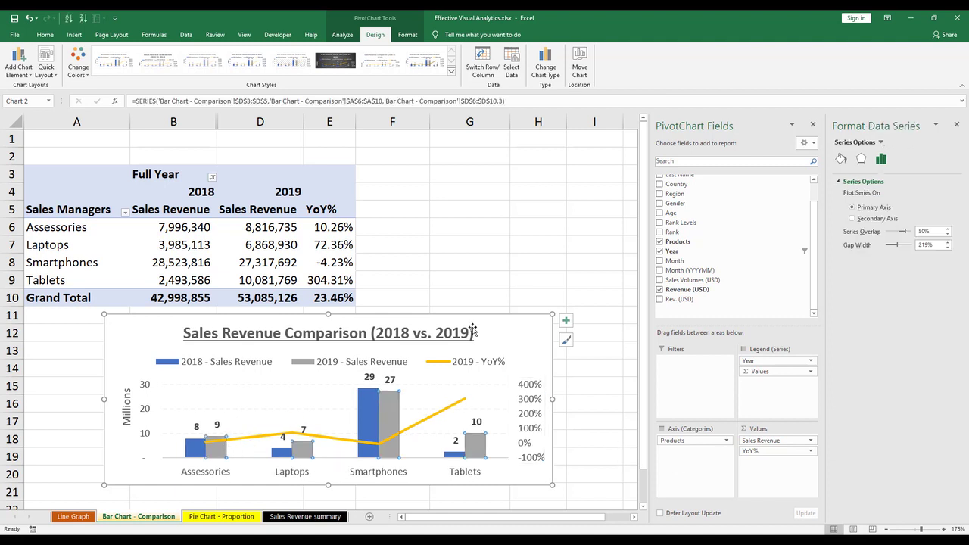
# Fill the 2019 sales revenue columns with solid dark blue and the 2018 sales revenue columns with light blue.
pyautogui.click(840, 158)
pyautogui.click(861, 207)
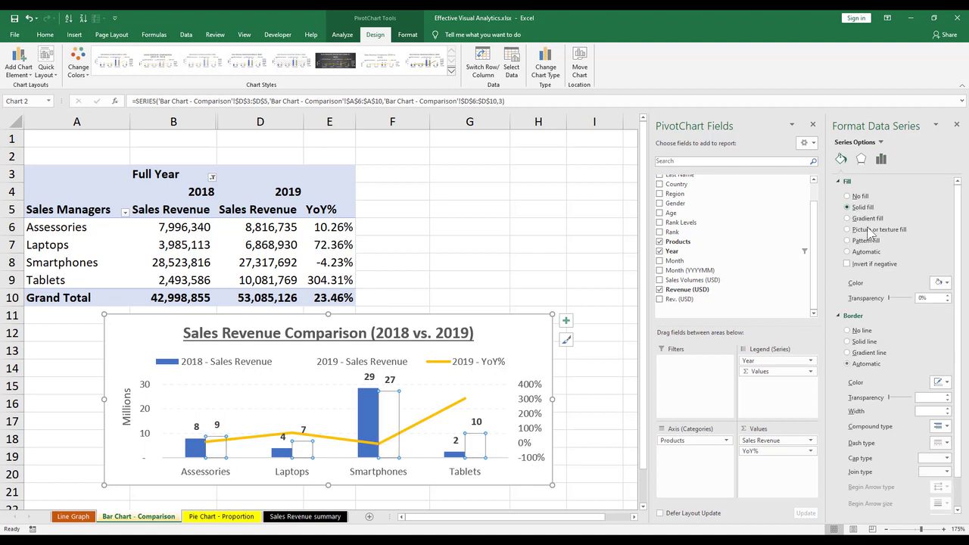
pyautogui.click(946, 284)
pyautogui.click(919, 335)
pyautogui.click(370, 406)
pyautogui.click(942, 283)
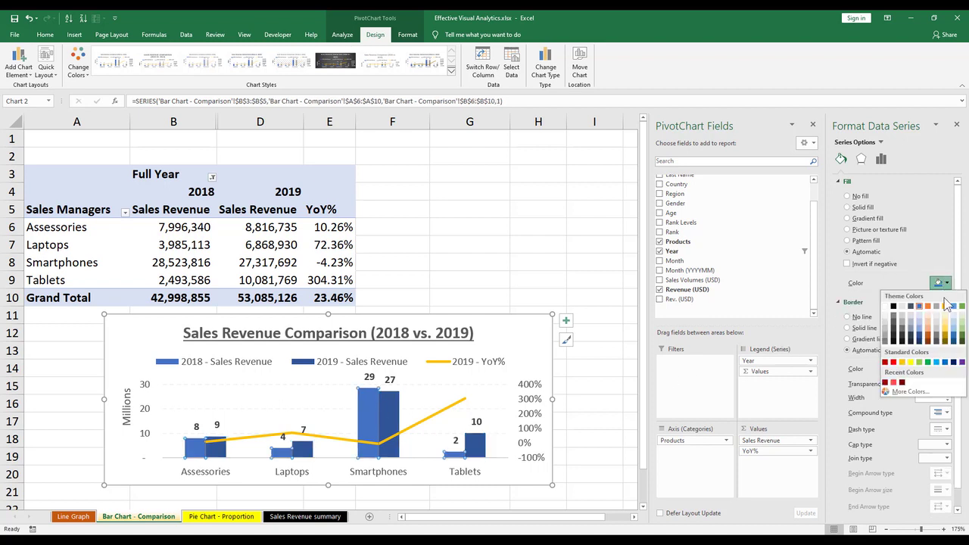
pyautogui.click(954, 336)
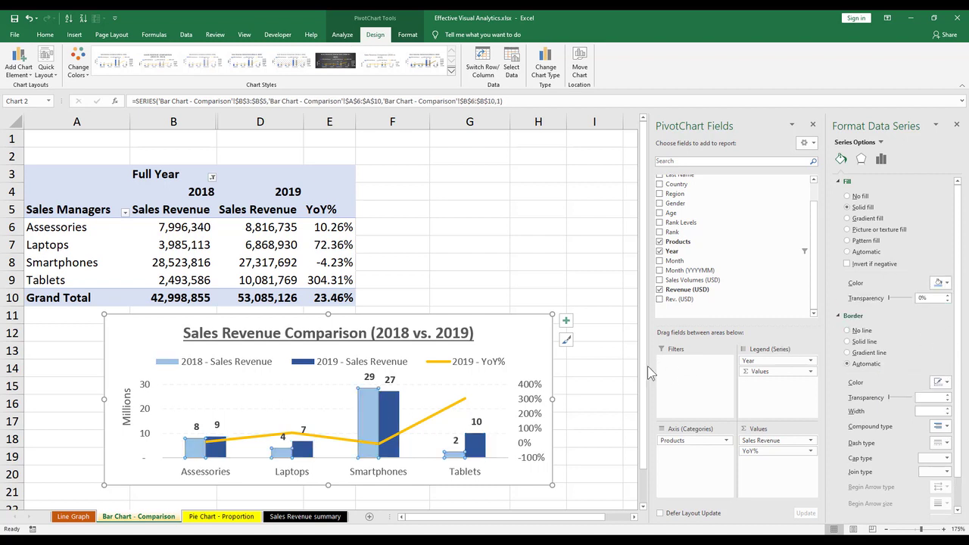
# Close the PivotChart field list, then enlarge the chart and place it beside the pivot table, spanning about rows 3 to 23.
pyautogui.click(521, 365)
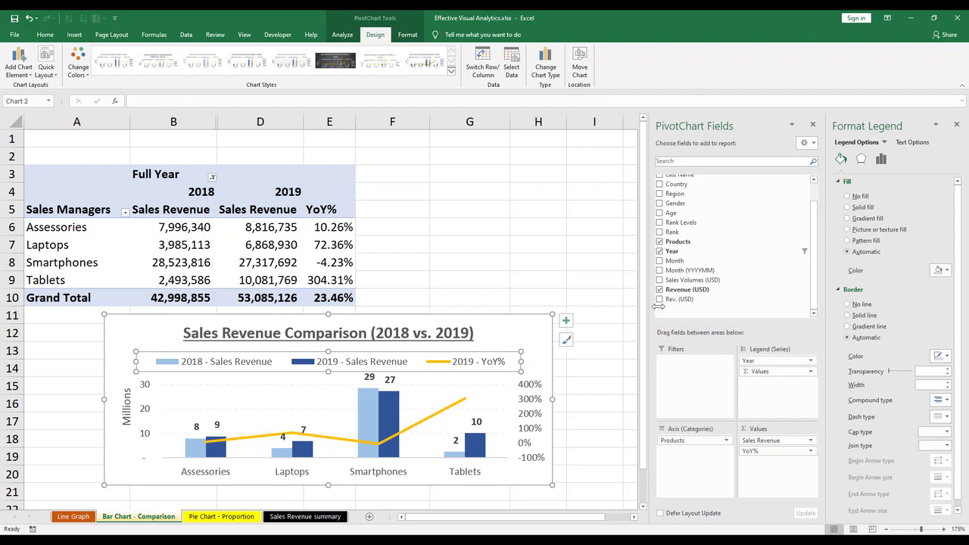
pyautogui.click(813, 124)
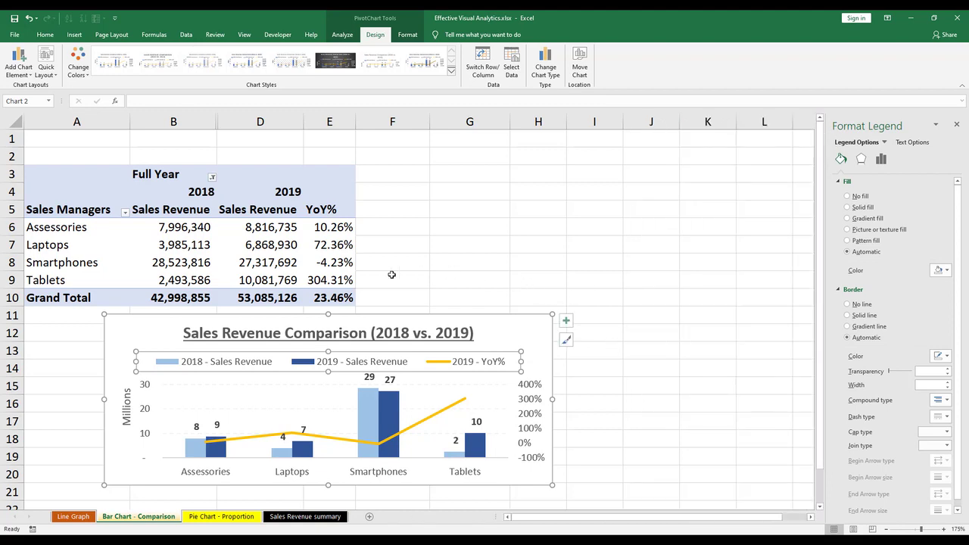
pyautogui.scroll(-3, 421, 326)
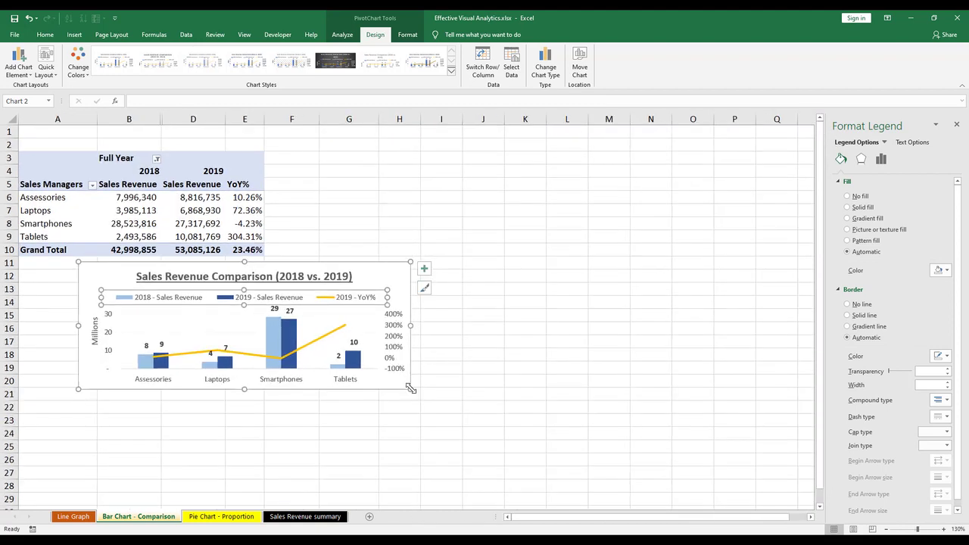
pyautogui.moveTo(409, 388); pyautogui.dragTo(644, 488)
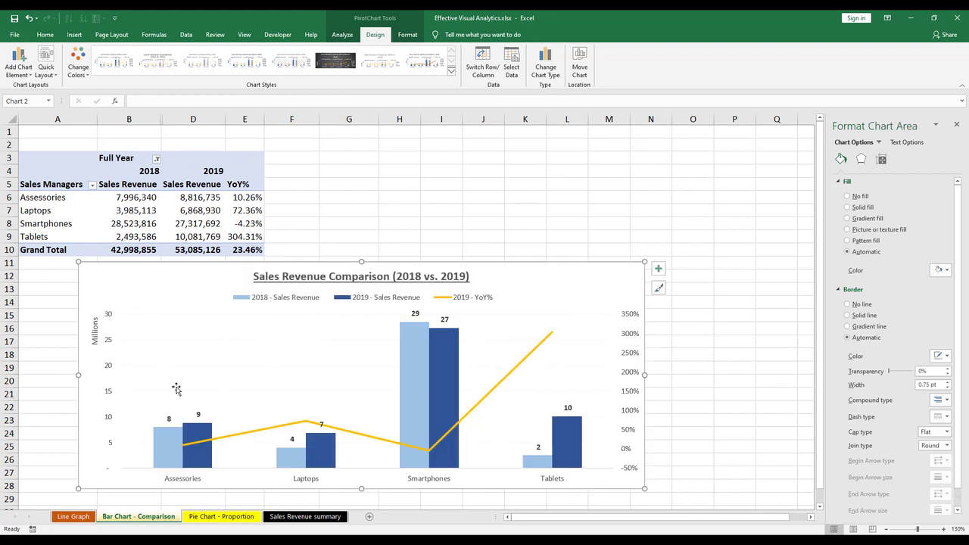
pyautogui.moveTo(82, 374); pyautogui.dragTo(156, 374)
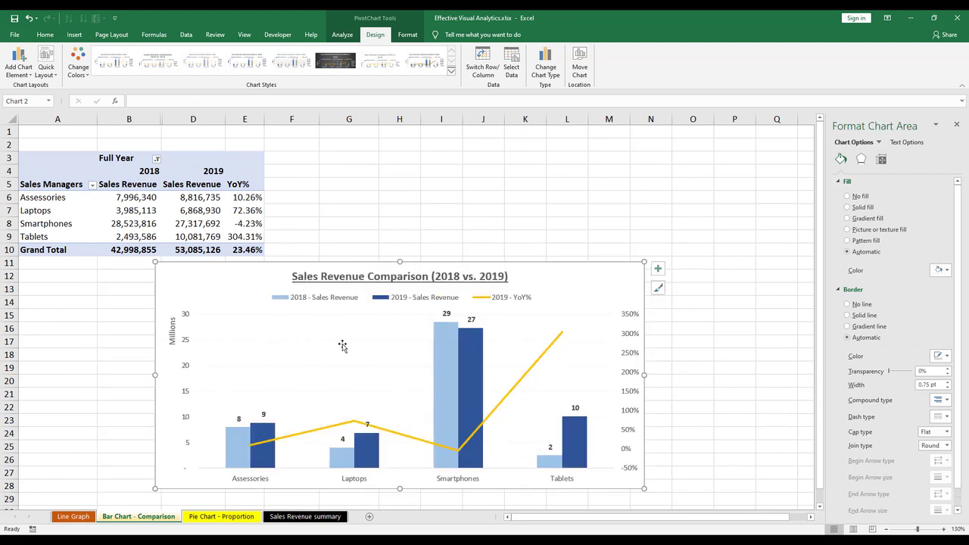
pyautogui.moveTo(532, 262); pyautogui.dragTo(653, 151)
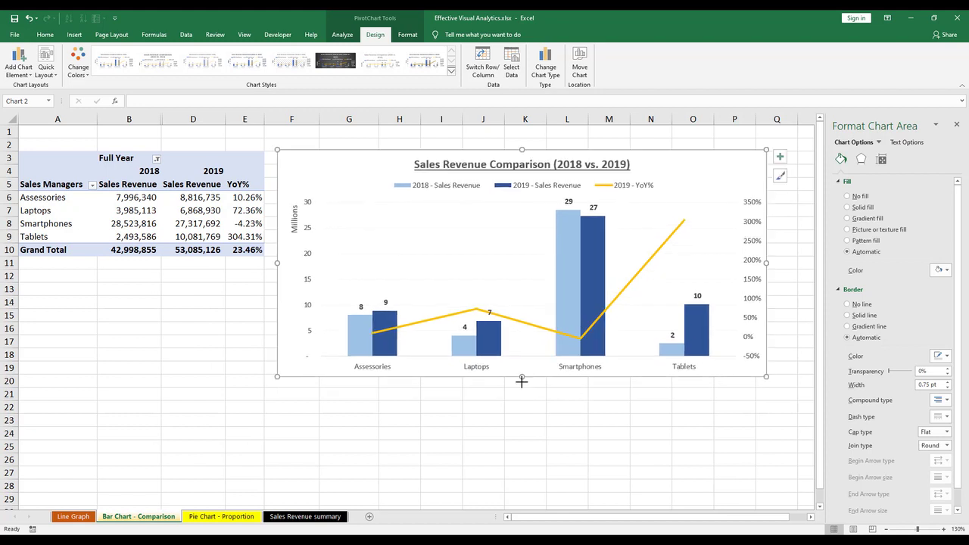
pyautogui.moveTo(521, 382); pyautogui.dragTo(527, 426)
# Add centered data labels to the 2019 - YoY% line.
pyautogui.click(628, 315)
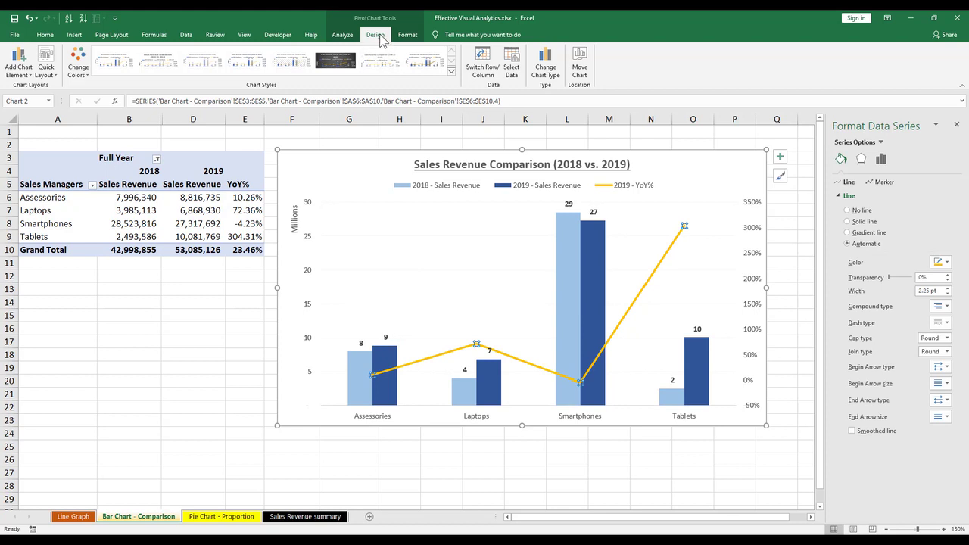
pyautogui.click(25, 67)
pyautogui.moveTo(51, 125)
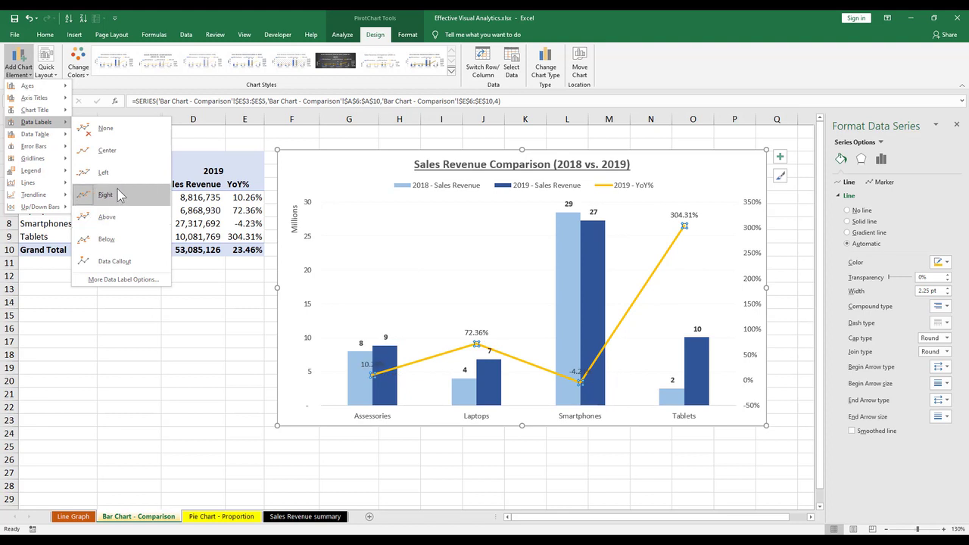
pyautogui.click(120, 155)
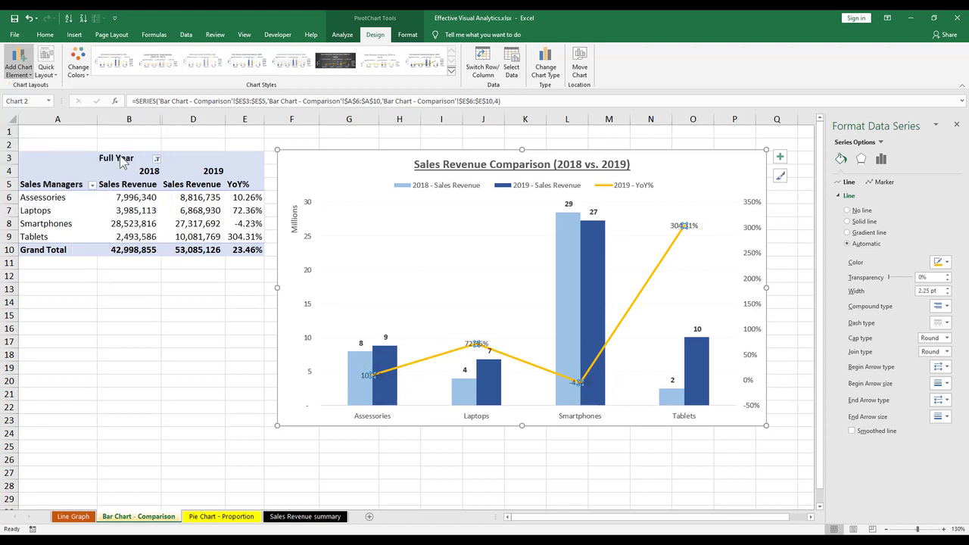
# Fill the YoY% data labels with a light blue background.
pyautogui.click(366, 375)
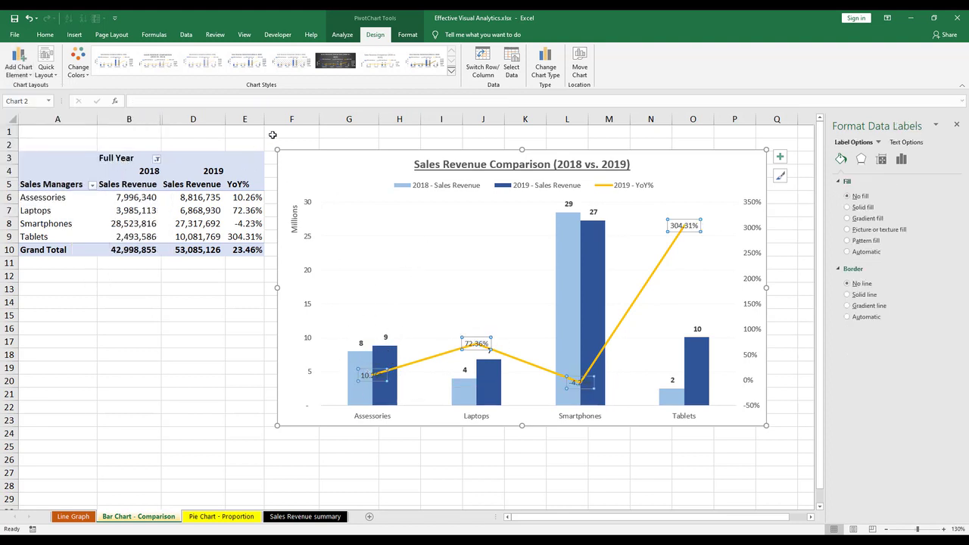
pyautogui.click(46, 34)
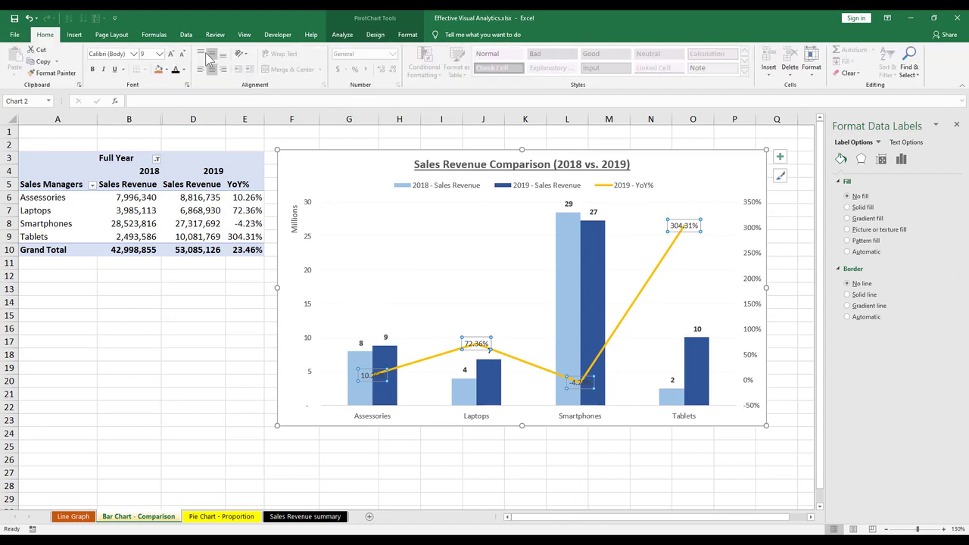
pyautogui.click(166, 69)
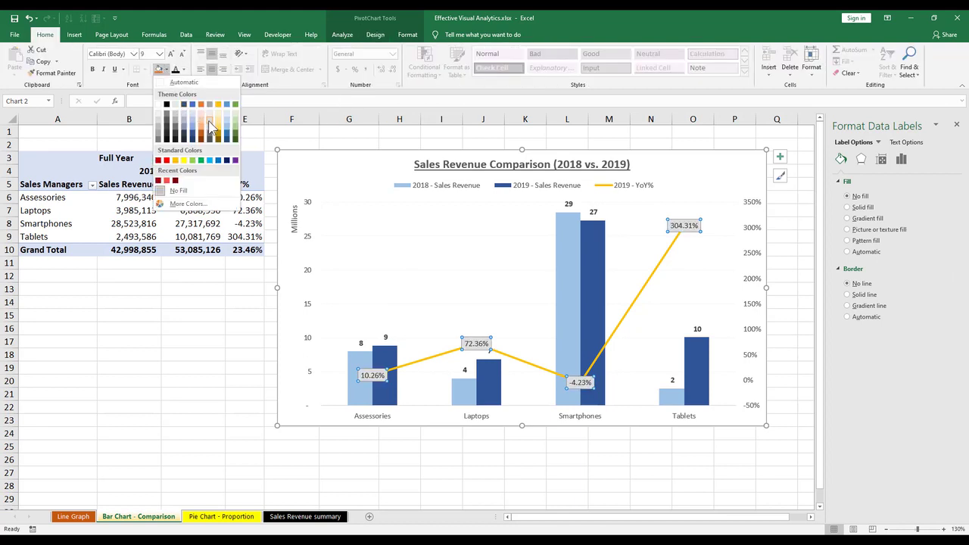
pyautogui.click(227, 119)
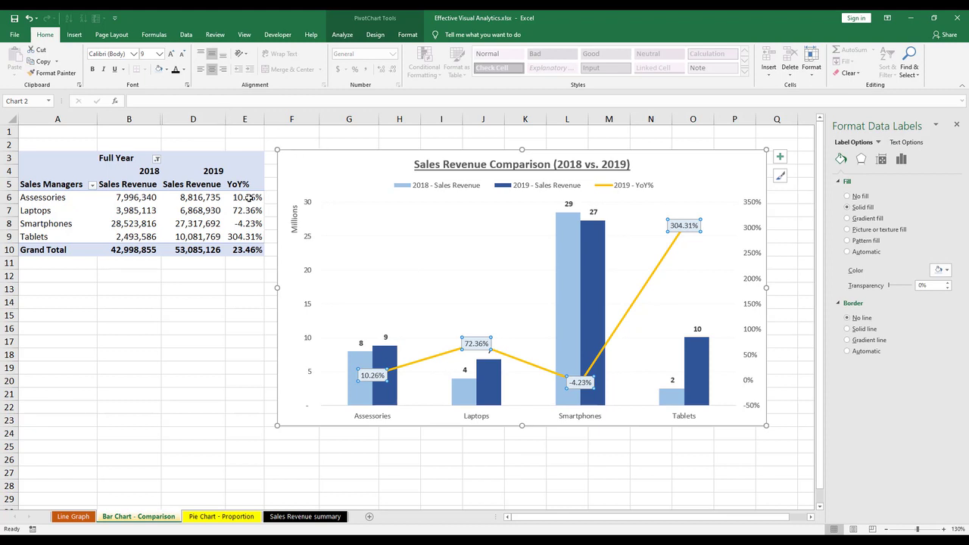
# Reduce the YoY% values in cells E6:E10 of the pivot table to zero decimal places.
pyautogui.moveTo(249, 198); pyautogui.dragTo(247, 249)
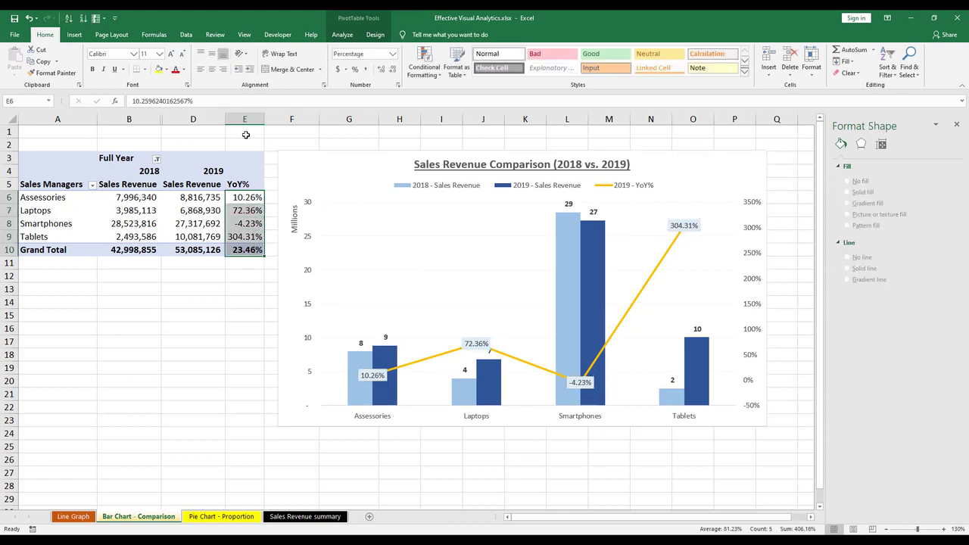
pyautogui.click(391, 69)
pyautogui.click(391, 69)
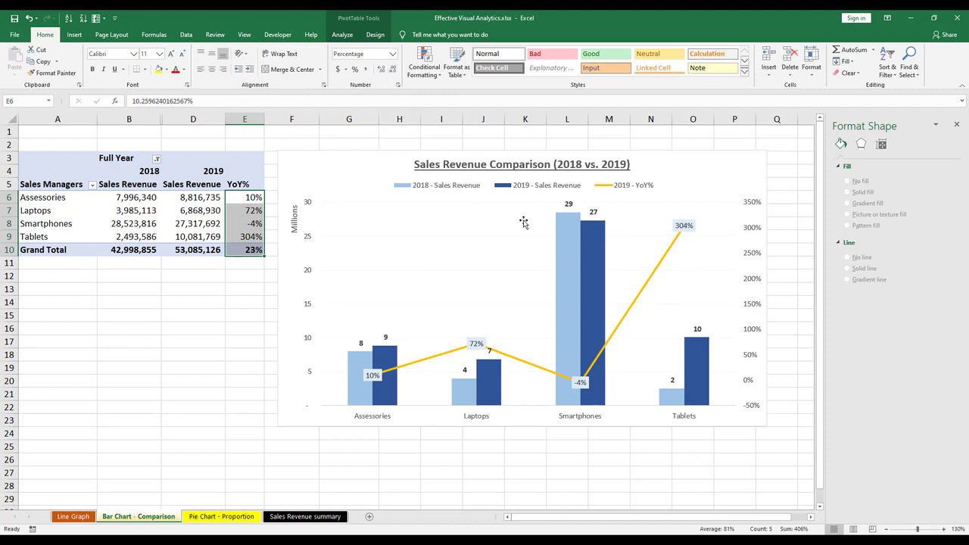
# Make the YoY% data labels bold and set their font size to 10.5.
pyautogui.click(374, 376)
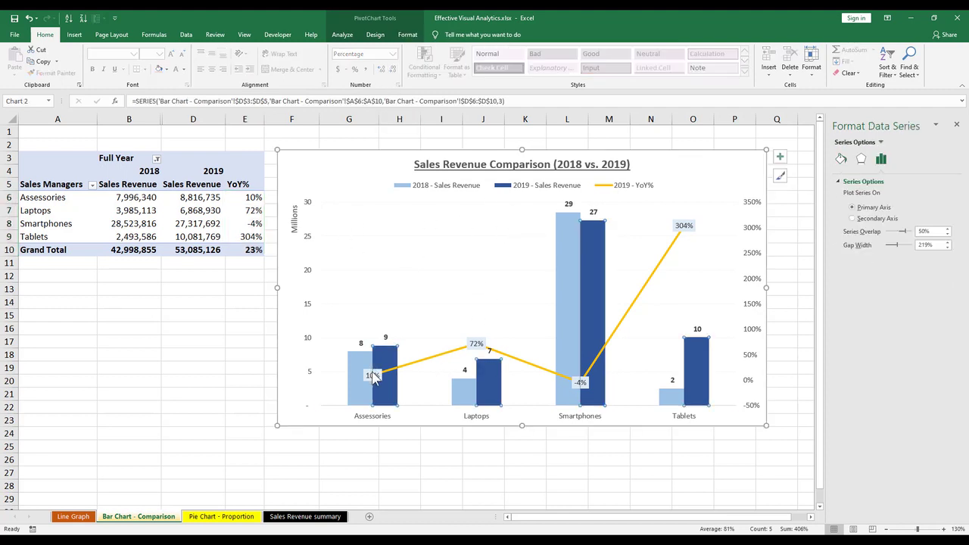
pyautogui.click(372, 376)
pyautogui.click(372, 375)
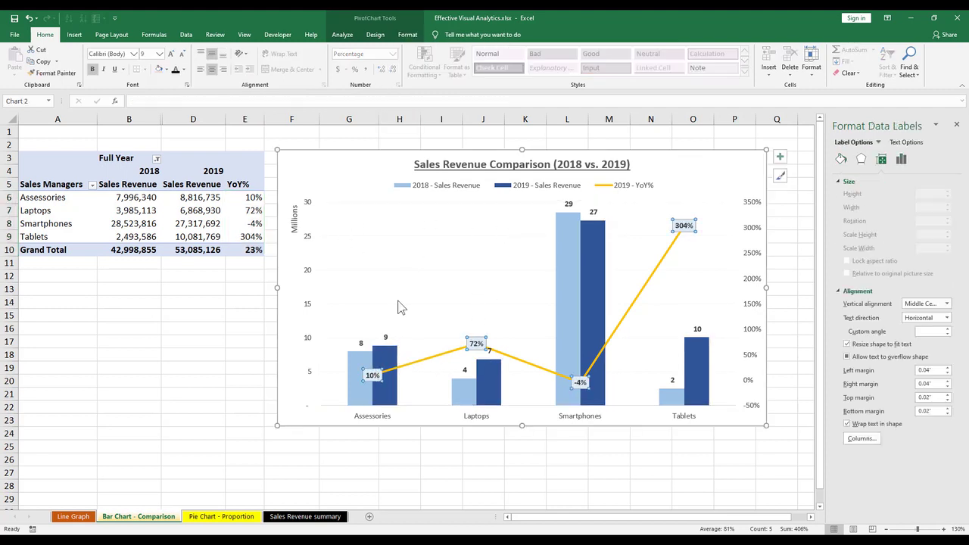
pyautogui.click(171, 54)
pyautogui.click(171, 54)
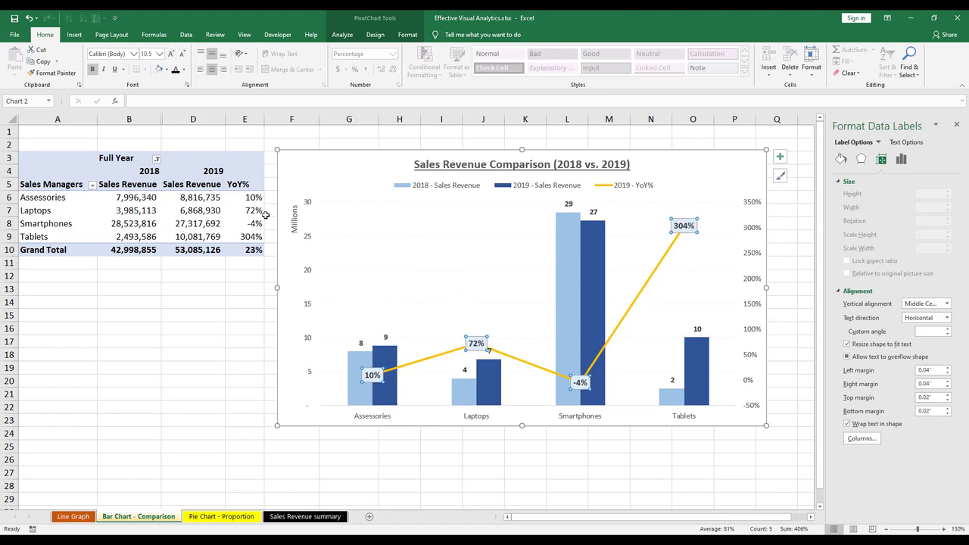
pyautogui.click(489, 284)
pyautogui.click(679, 185)
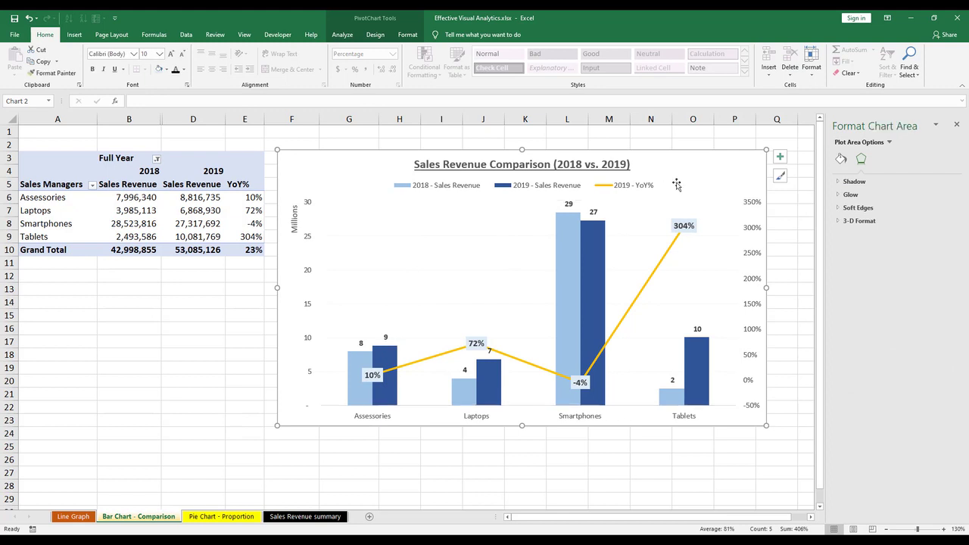
# Set the font size of the data labels on both the 2018 and 2019 sales revenue columns to 10.5.
pyautogui.click(568, 204)
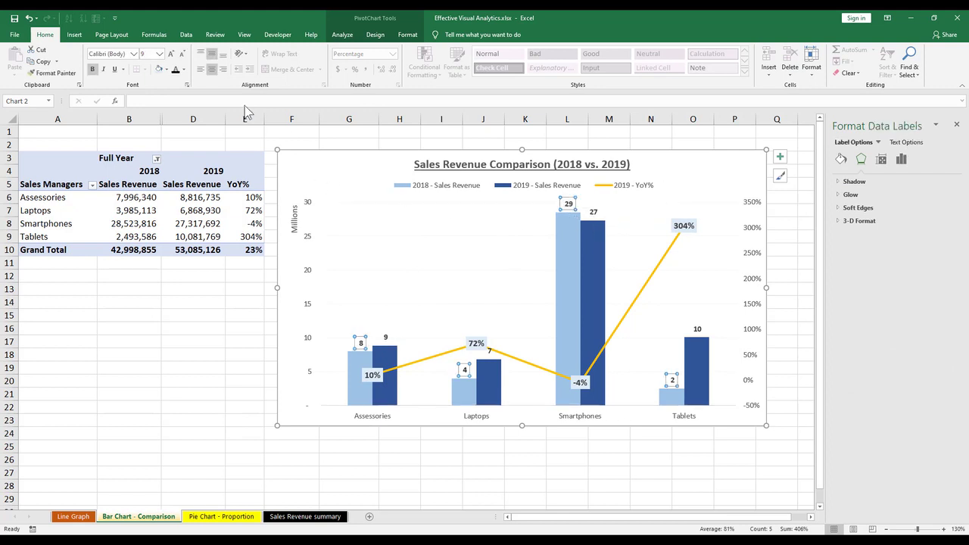
pyautogui.click(173, 54)
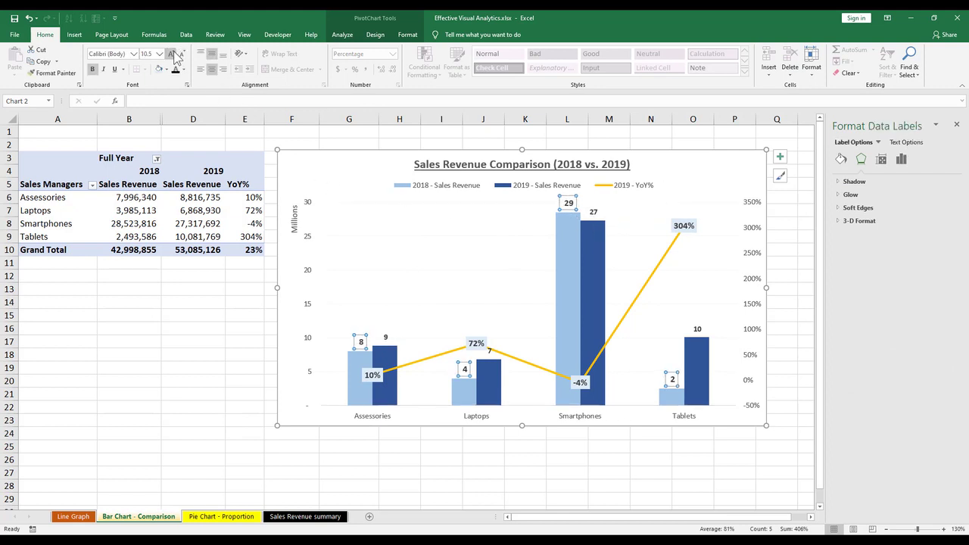
pyautogui.click(173, 54)
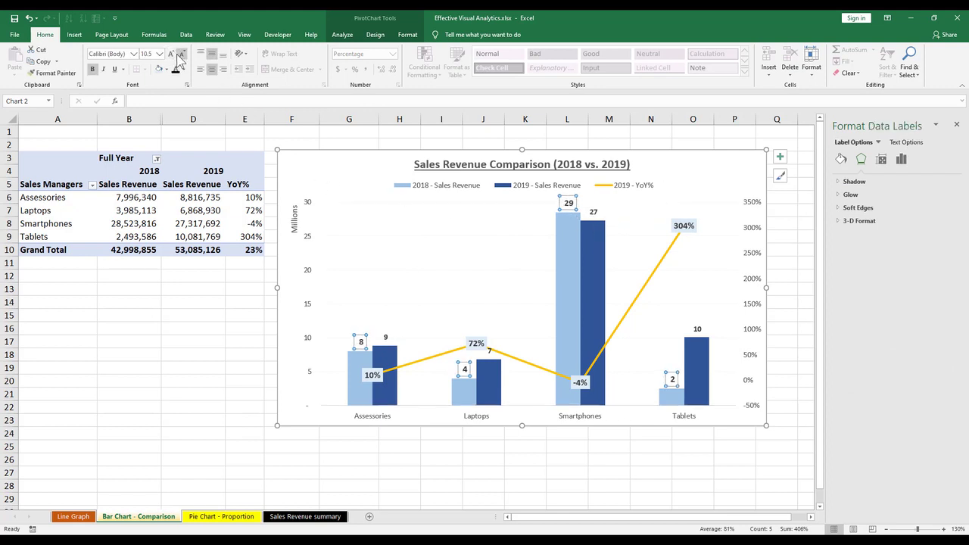
pyautogui.click(489, 351)
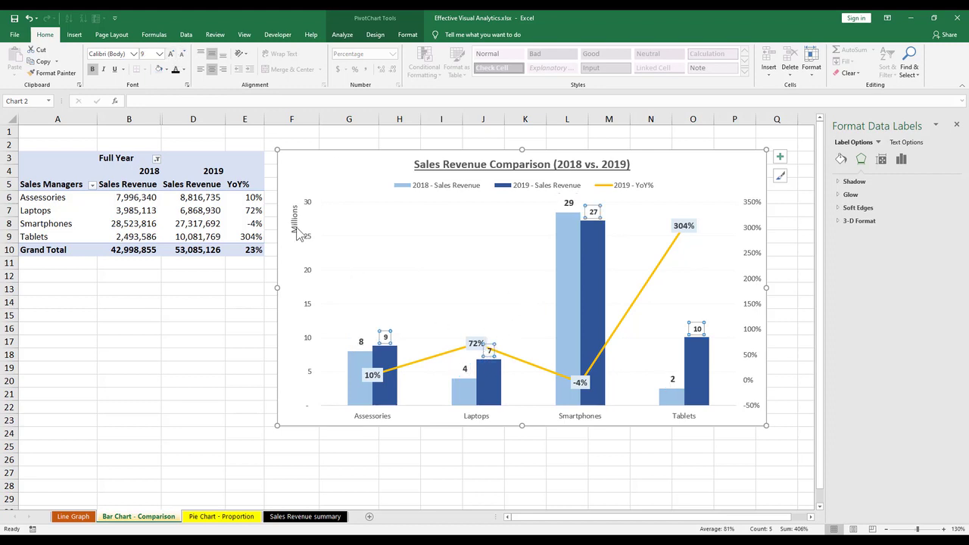
pyautogui.click(173, 54)
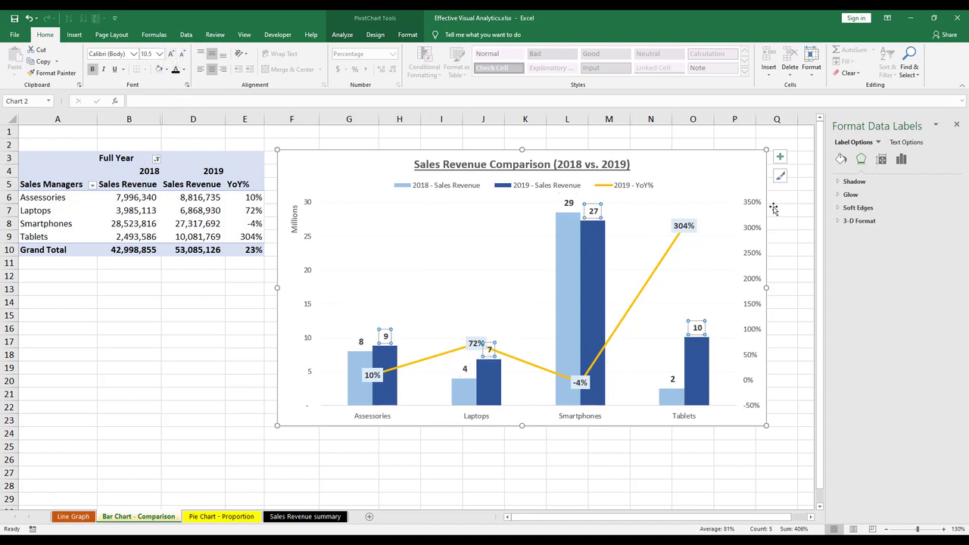
pyautogui.click(780, 207)
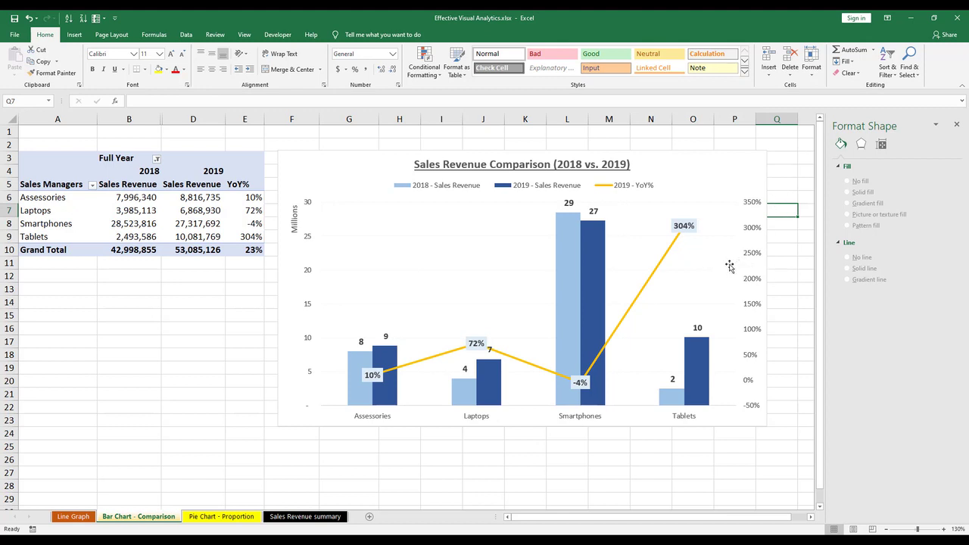
# Shrink the plot area slightly from its bottom, right and left edges to leave more margin inside the chart.
pyautogui.click(663, 358)
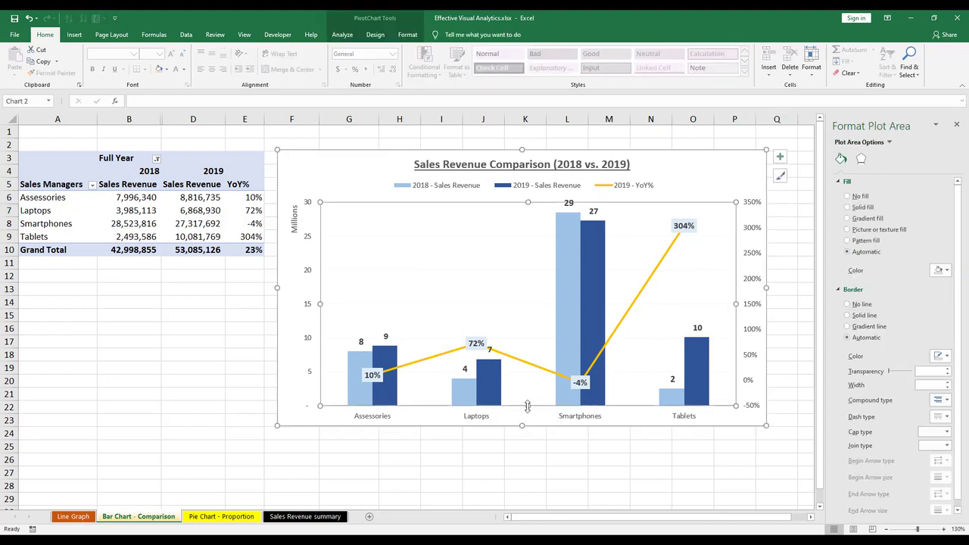
pyautogui.moveTo(527, 406); pyautogui.dragTo(528, 401)
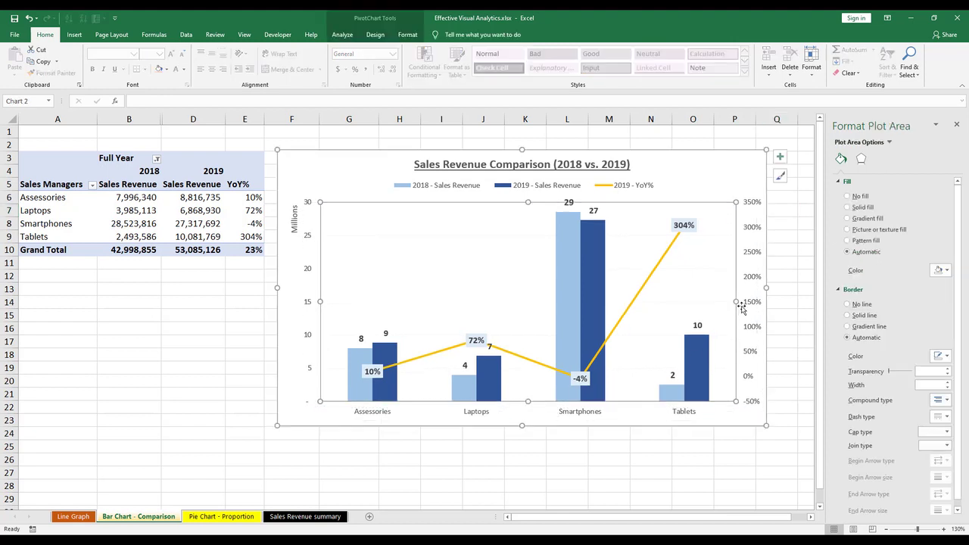
pyautogui.moveTo(738, 304); pyautogui.dragTo(733, 304)
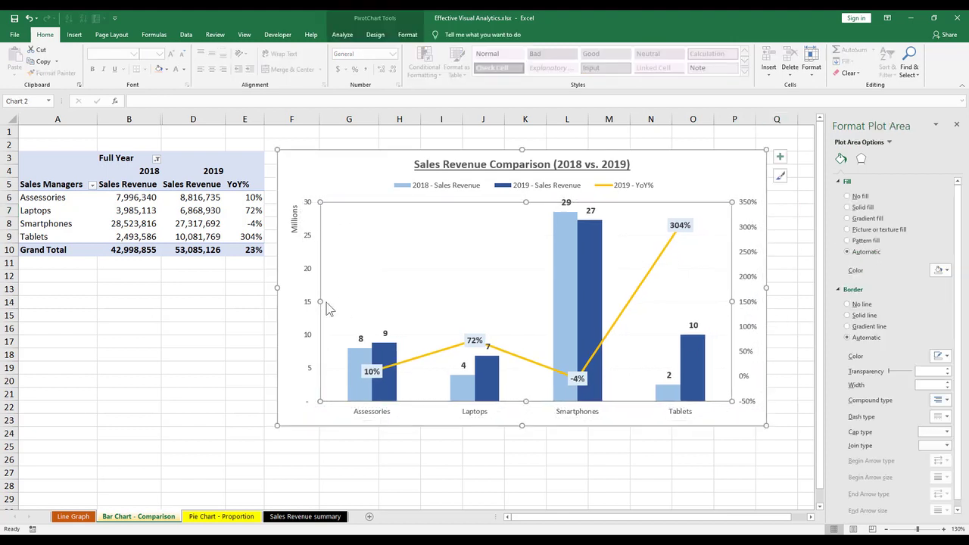
pyautogui.moveTo(321, 302); pyautogui.dragTo(326, 301)
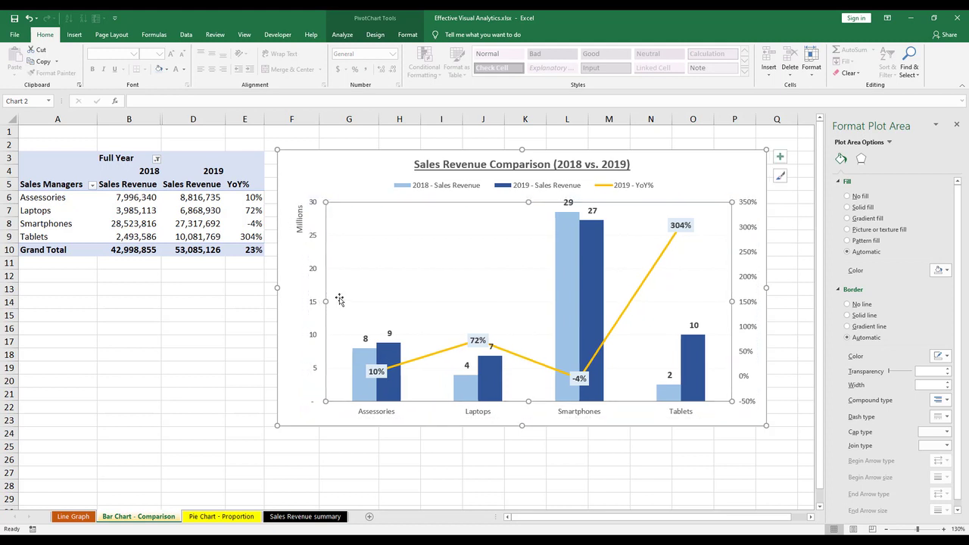
# Change the background fill of the YoY% data labels to light gold.
pyautogui.click(699, 198)
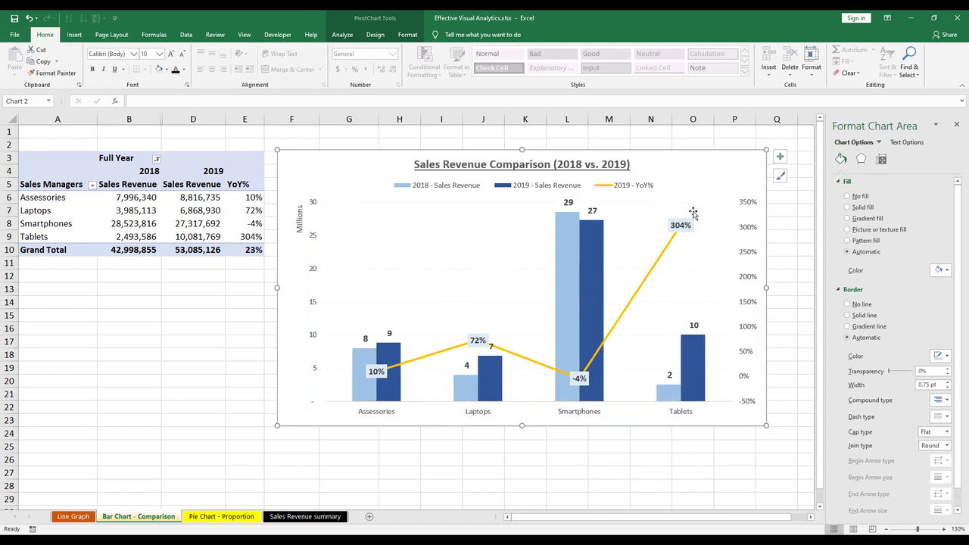
pyautogui.click(476, 341)
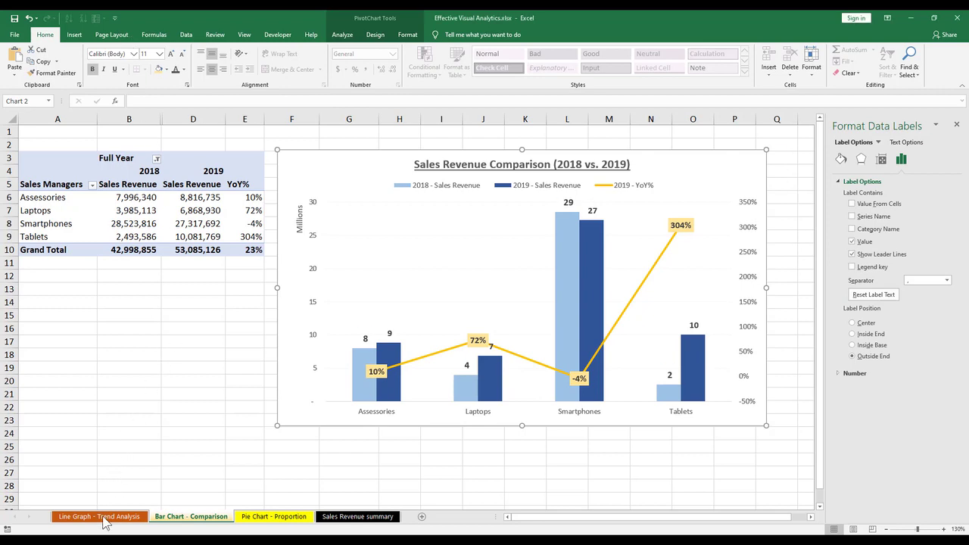
# Review the finished charts on the Line Graph - Trend Analysis, Bar Chart - Comparison and Pie Chart - Proportion sheets.
pyautogui.click(104, 517)
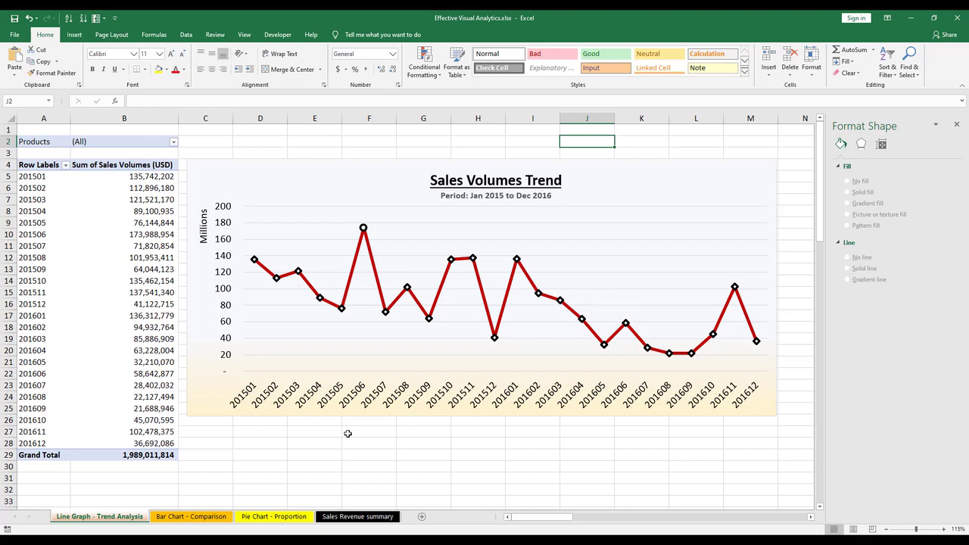
pyautogui.click(190, 516)
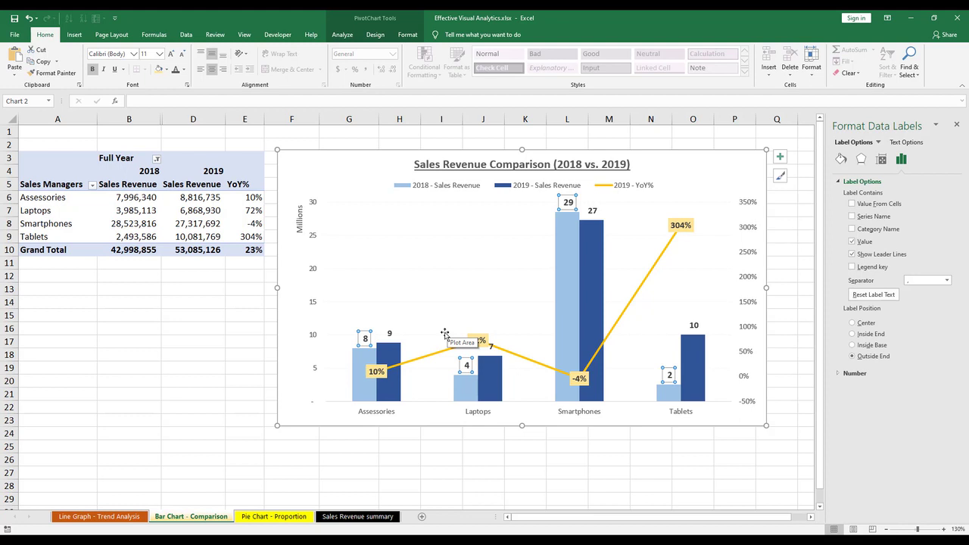
pyautogui.click(528, 364)
pyautogui.click(530, 357)
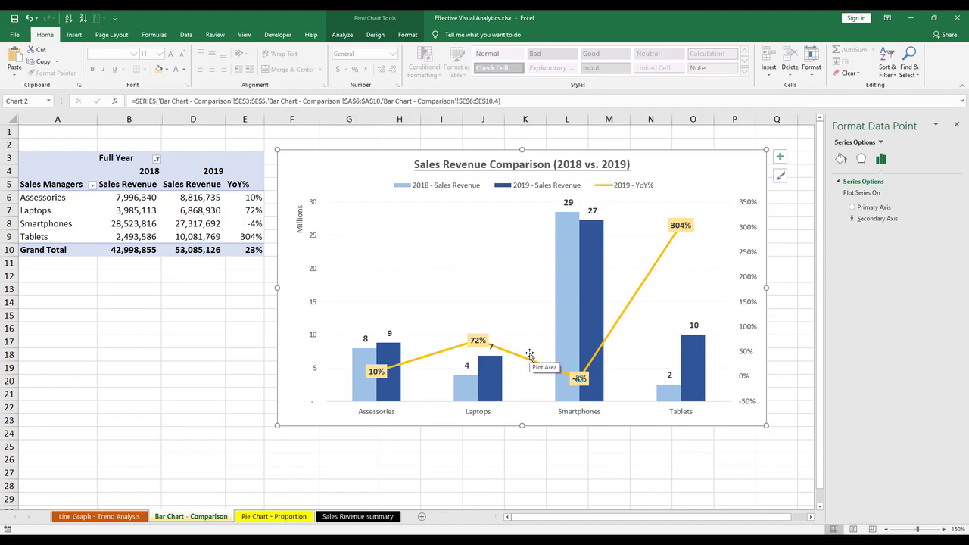
pyautogui.click(272, 516)
pyautogui.moveTo(497, 327)
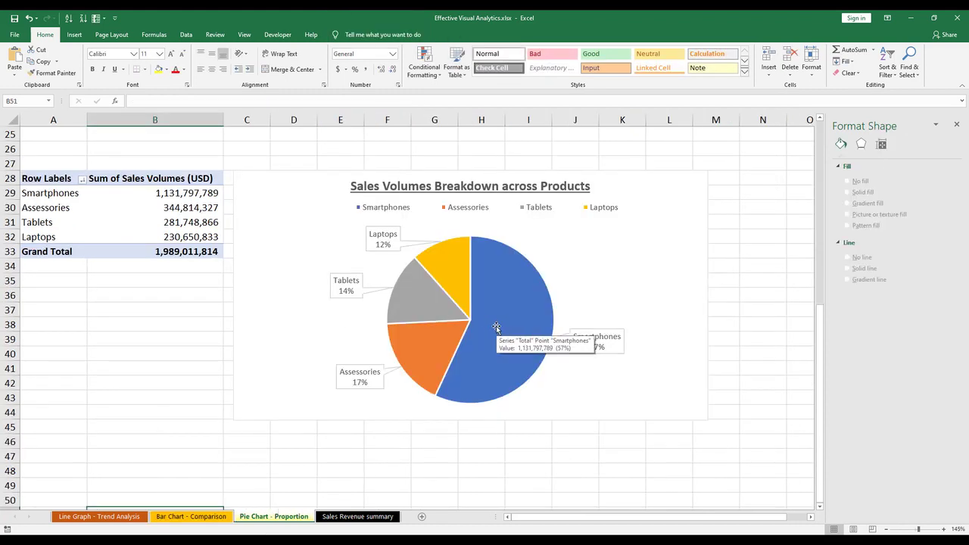